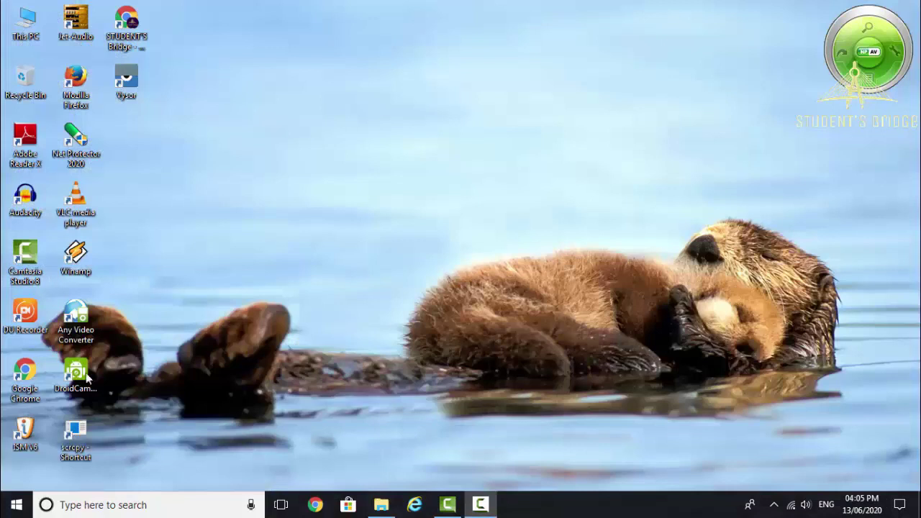
Step: Switch to Google Chrome and search Google for camtasia, then look through the top results
click(318, 505)
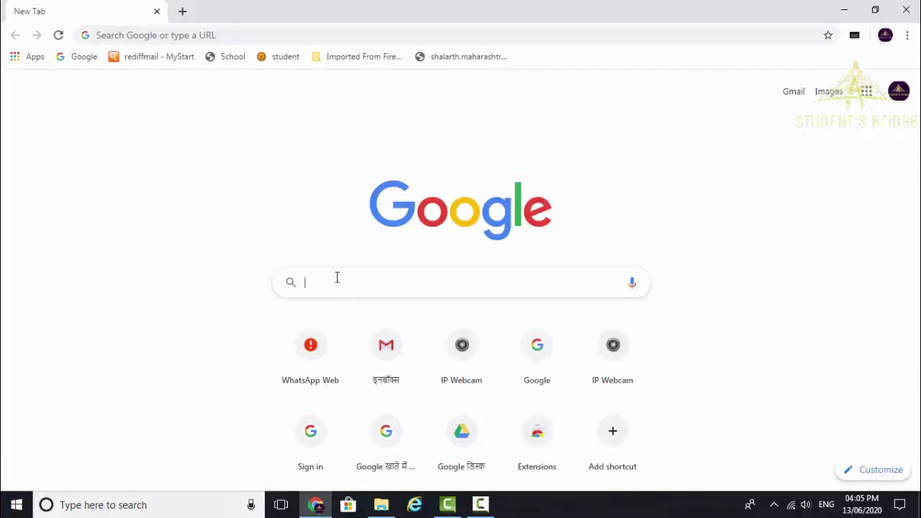
text(camtaci)
click(158, 93)
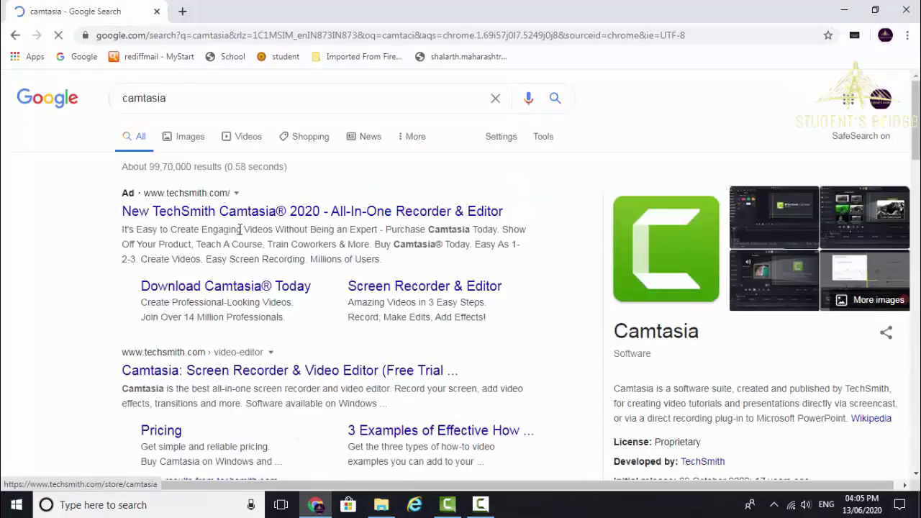
scroll(255, 297, down, 3)
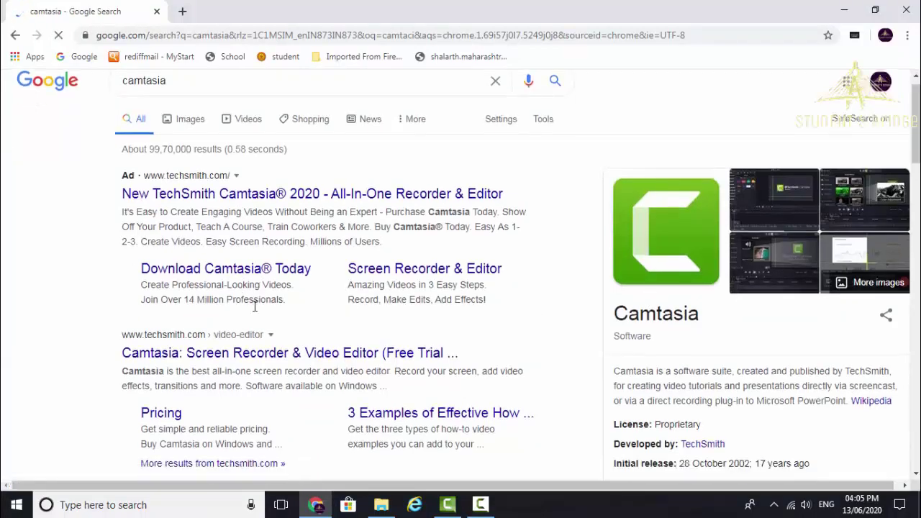
scroll(250, 307, up, 2)
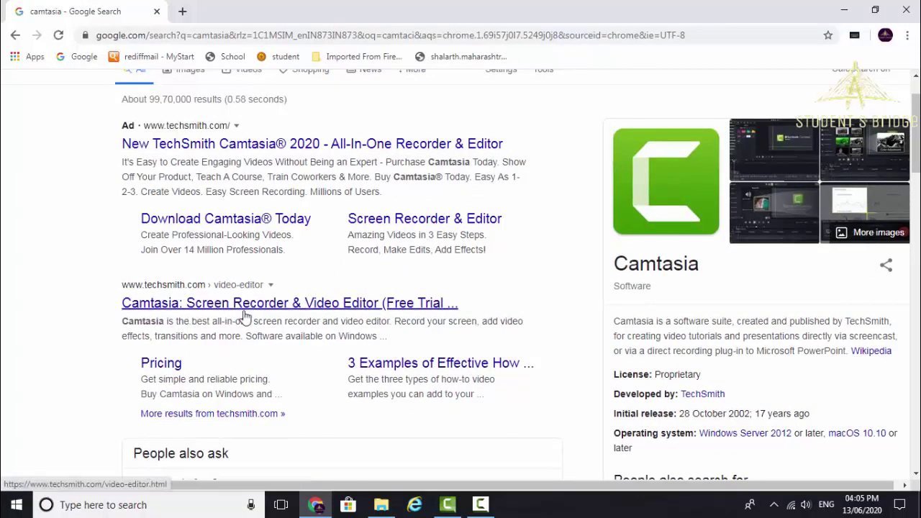
scroll(573, 270, up, 1)
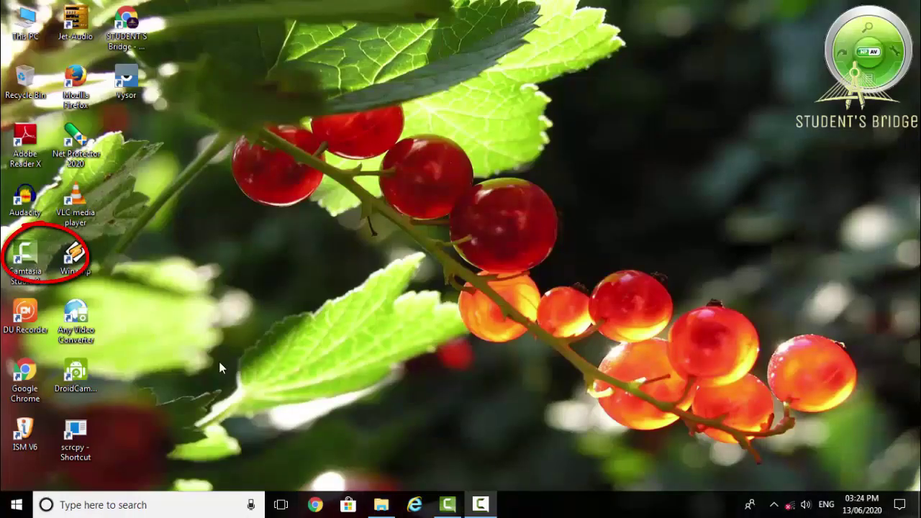
Step: Switch to Camtasia Studio, bring up the screen recorder window and minimise it again
click(446, 505)
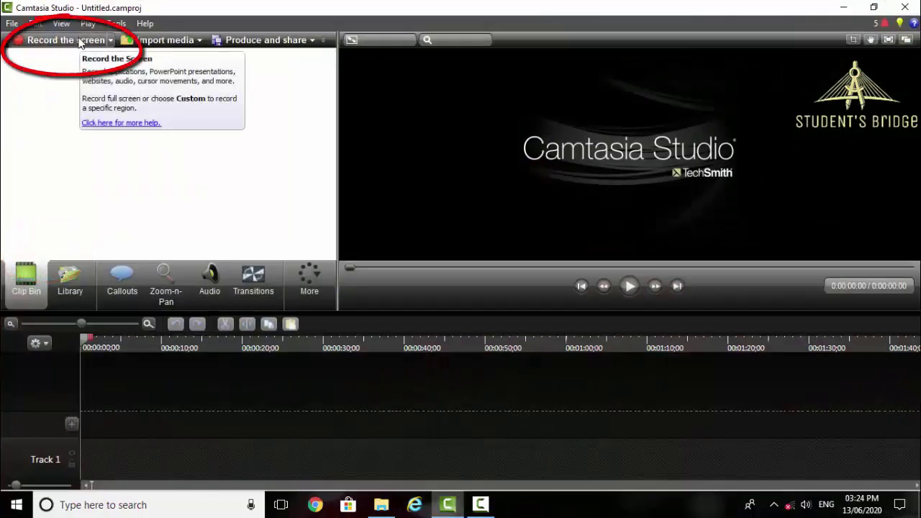
click(481, 505)
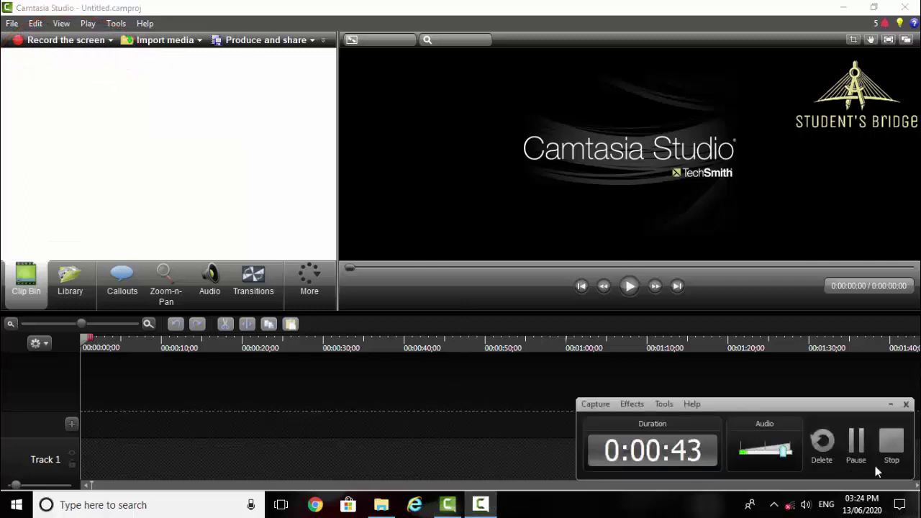
click(892, 406)
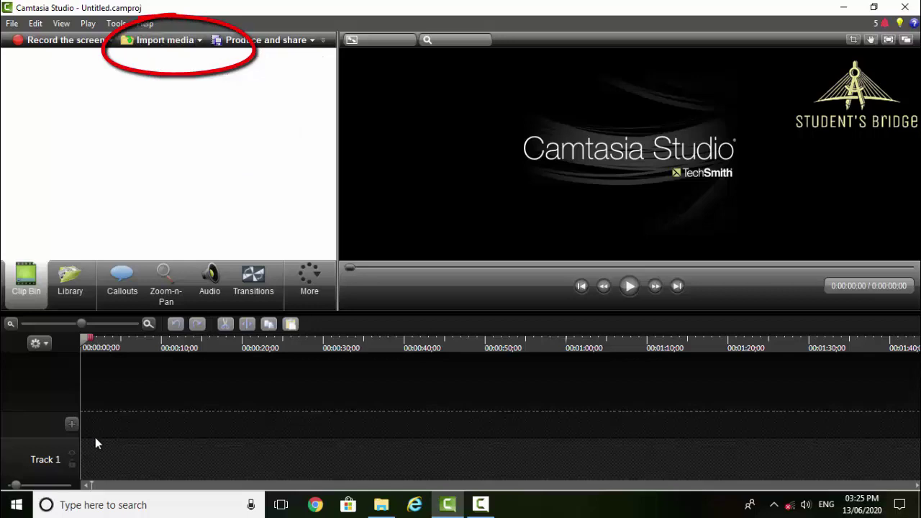
Step: Add three tracks, Track 2, Track 3 and Track 4, to the timeline
click(71, 424)
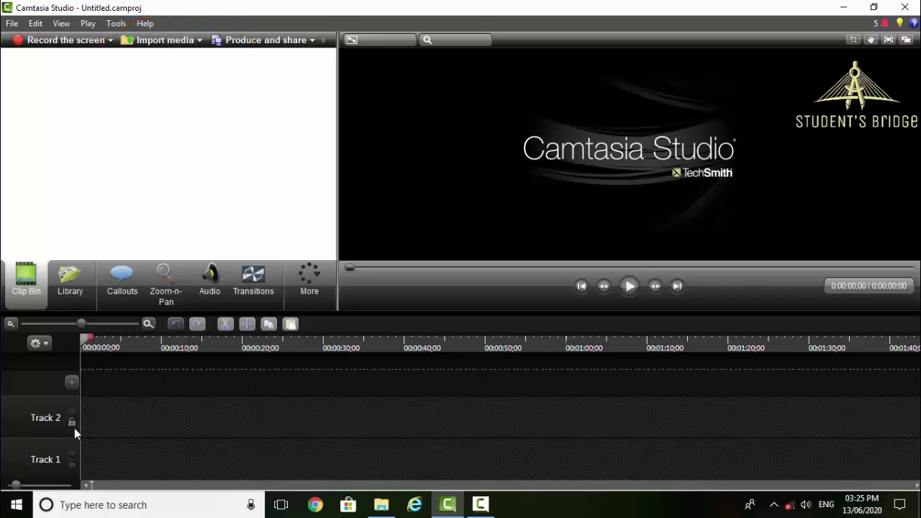
click(72, 382)
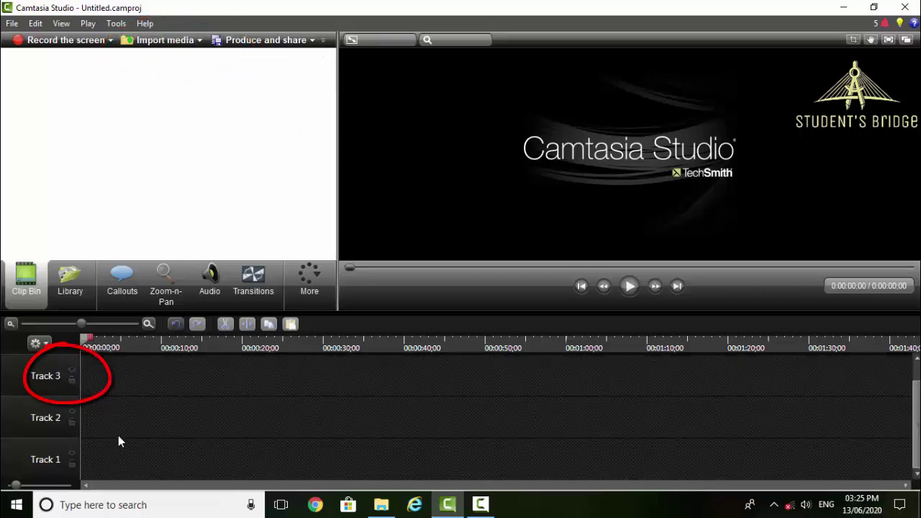
click(71, 368)
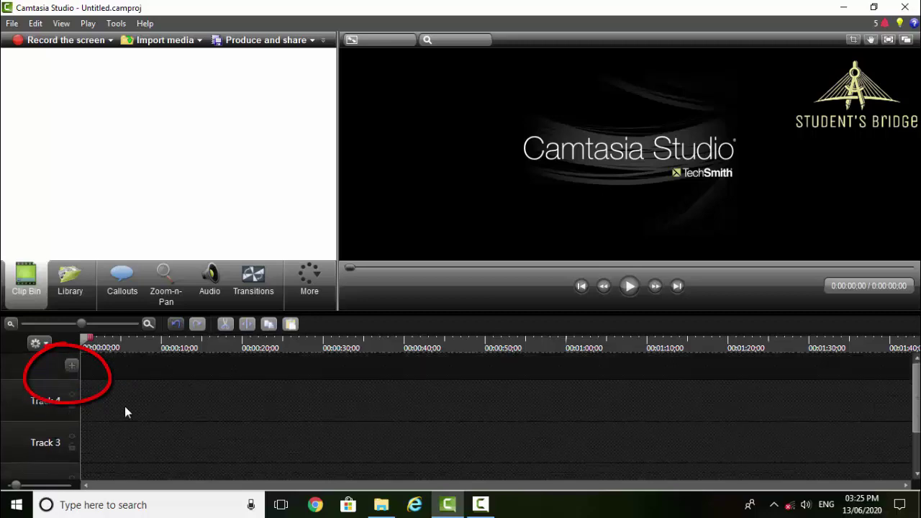
scroll(125, 412, down, 2)
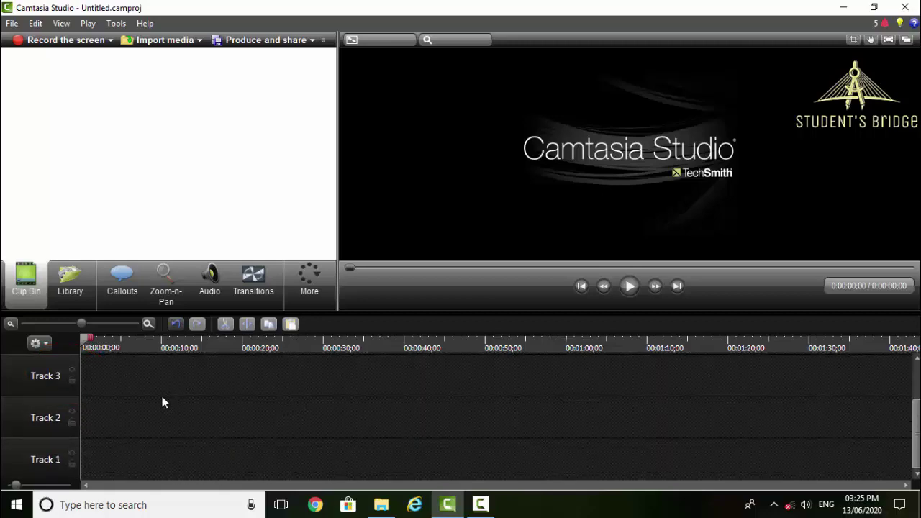
scroll(82, 420, up, 2)
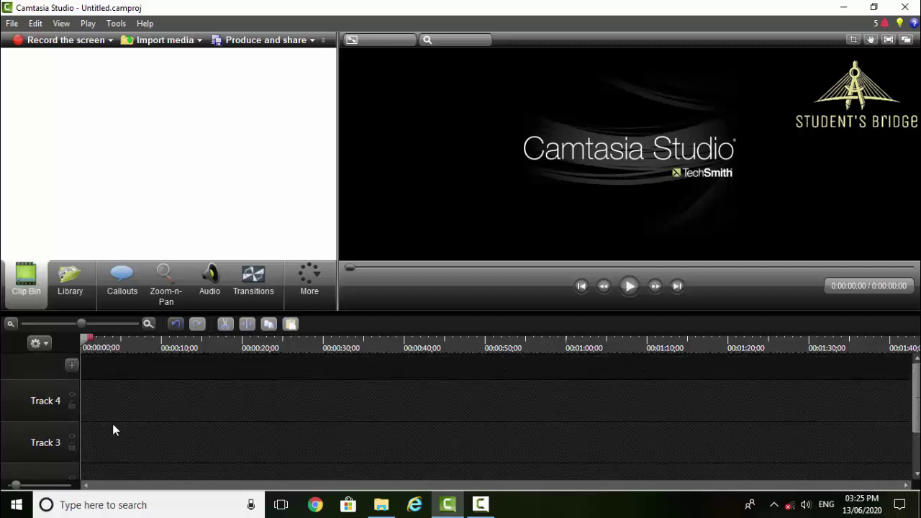
Step: Import all media files from the Baground Change folder into the Clip Bin
click(162, 40)
double_click(407, 182)
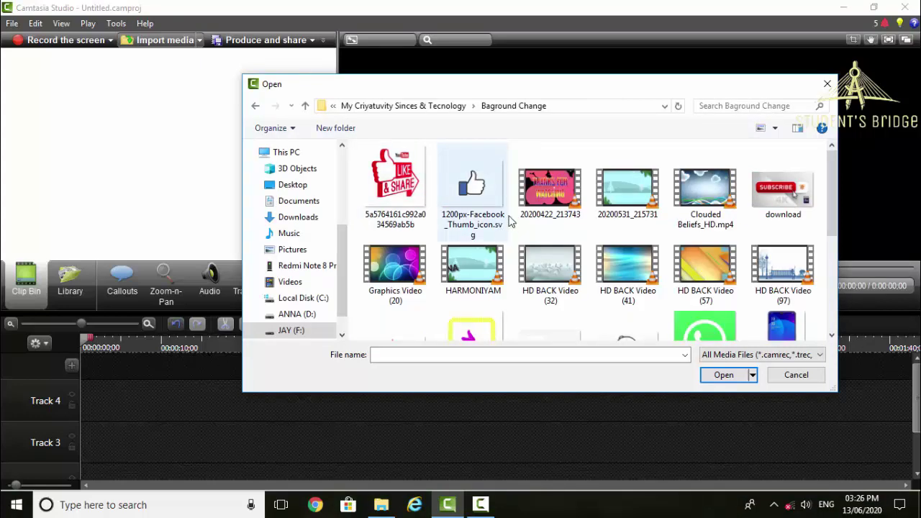
scroll(511, 219, down, 10)
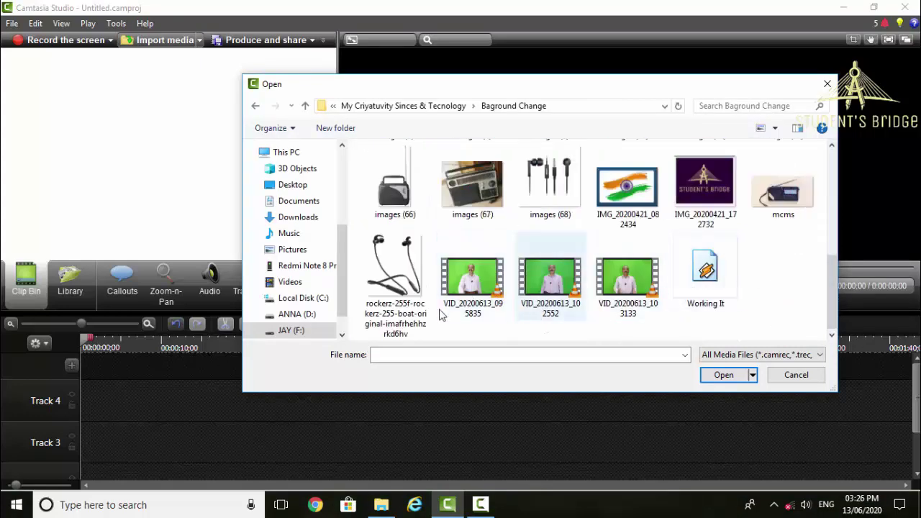
scroll(467, 298, up, 5)
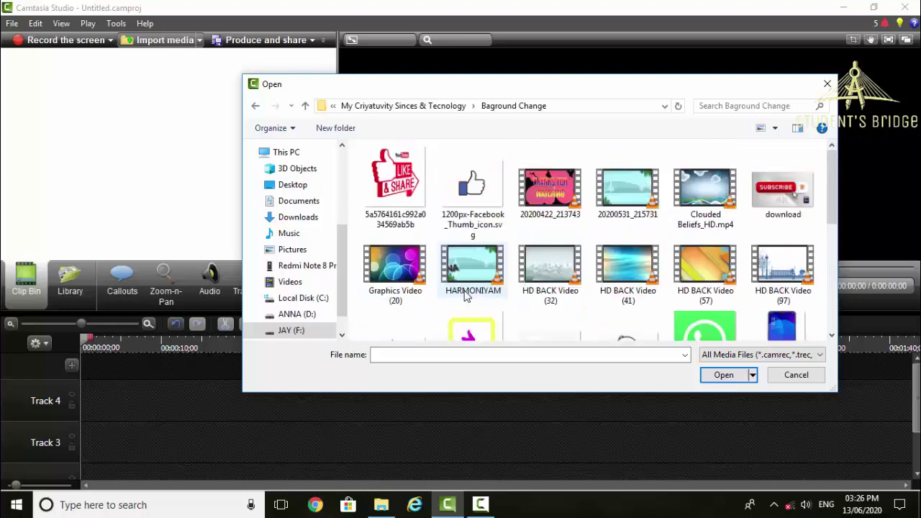
scroll(469, 293, down, 5)
click(694, 286)
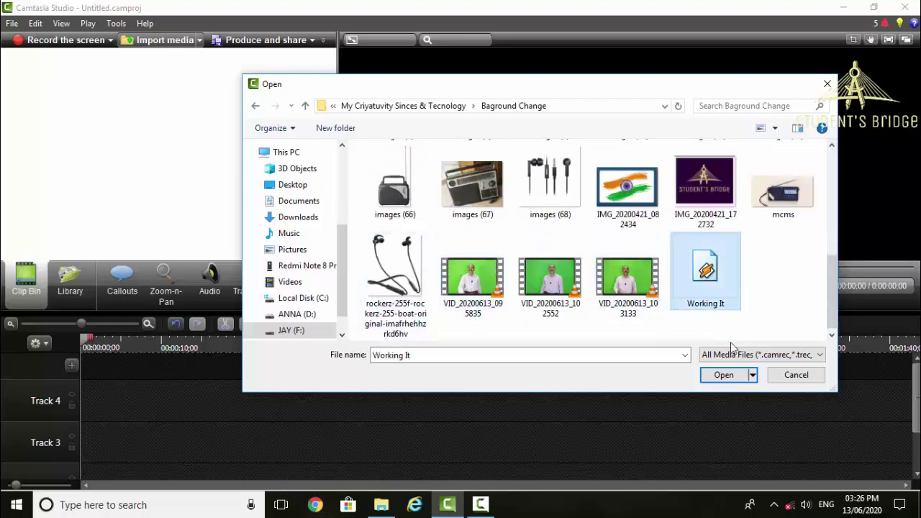
key(ctrl+a)
scroll(789, 255, up, 5)
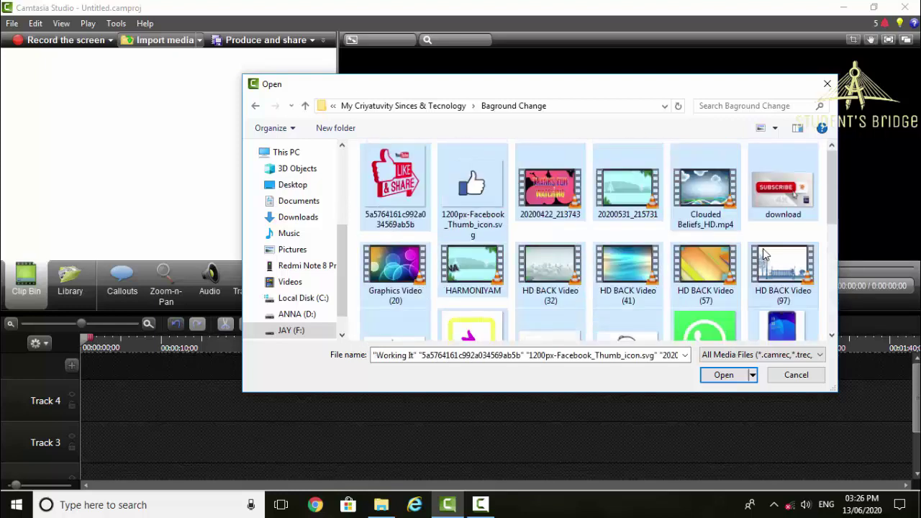
scroll(586, 284, down, 5)
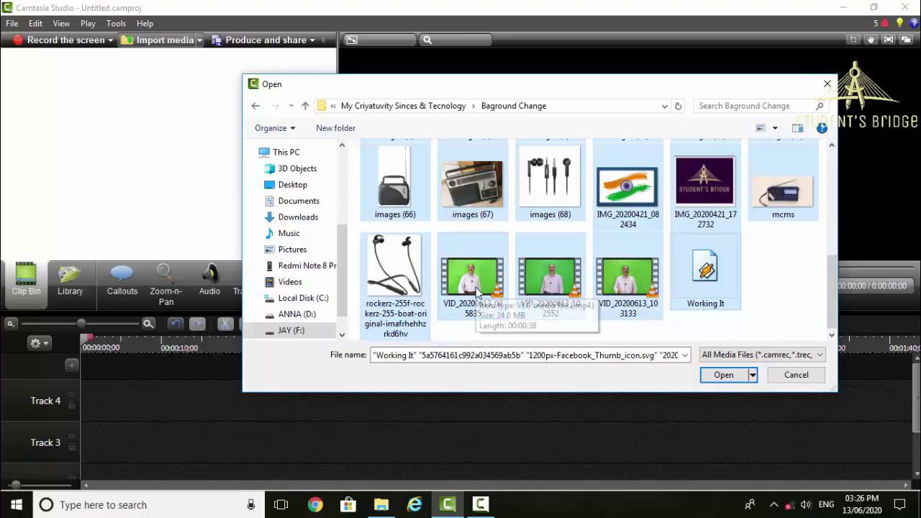
scroll(474, 291, up, 5)
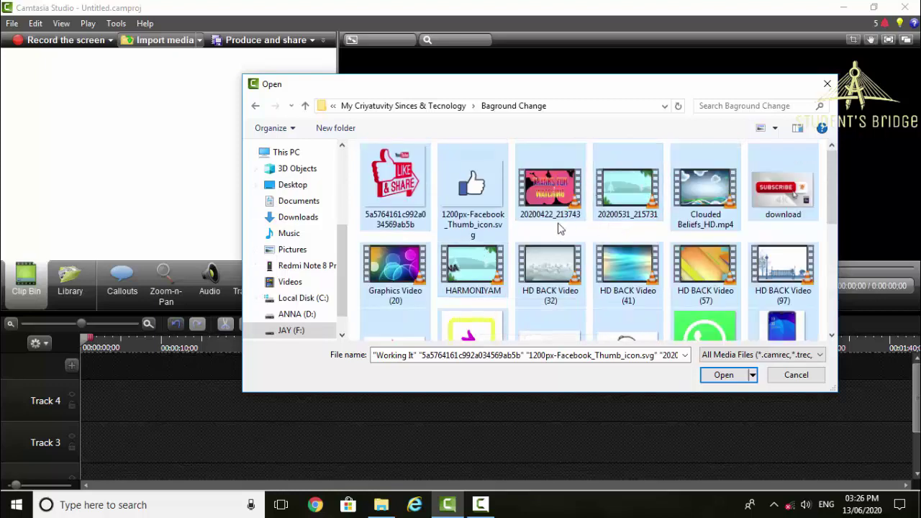
scroll(560, 228, down, 5)
scroll(442, 247, up, 5)
scroll(440, 248, down, 5)
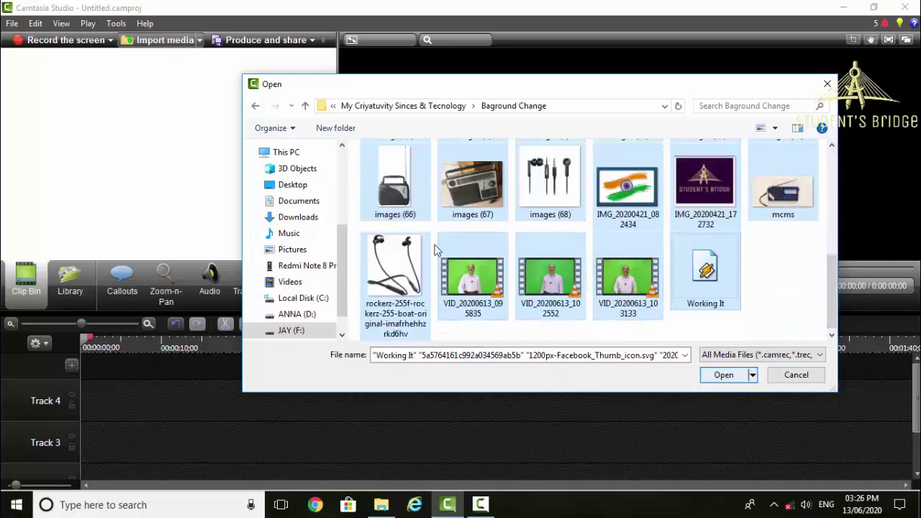
scroll(514, 241, up, 5)
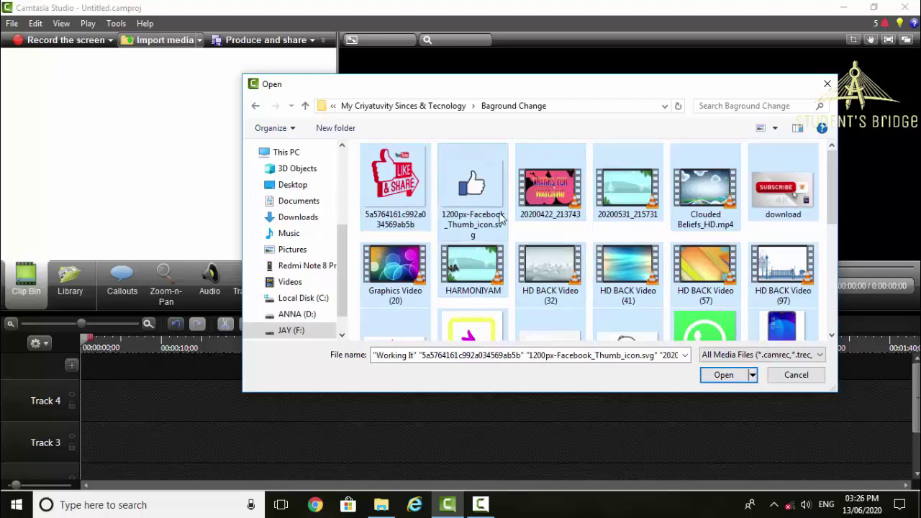
scroll(501, 219, down, 5)
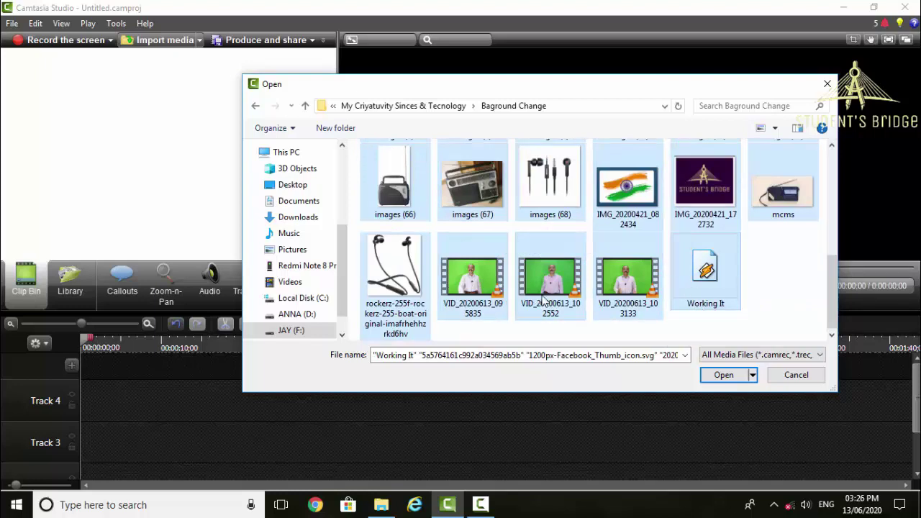
click(713, 378)
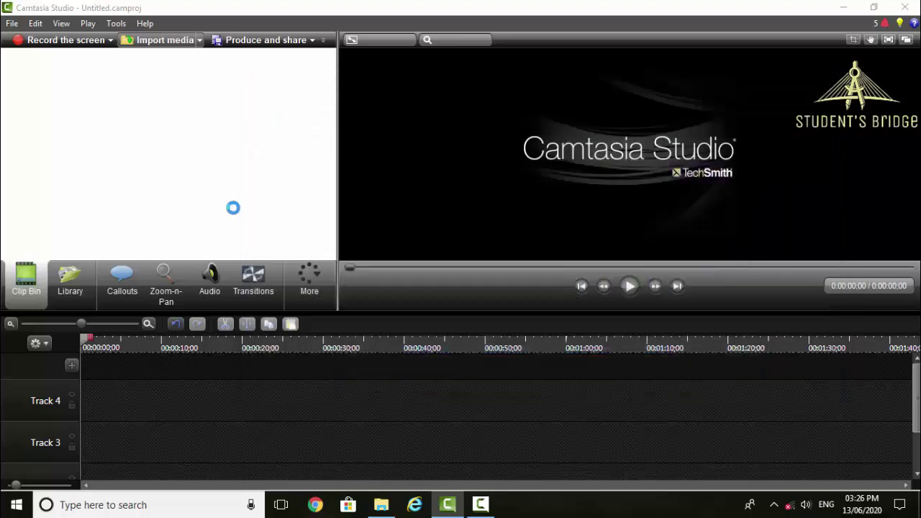
Step: Place the green-screen clip VID_20200613_095835.mp4 on Track 4 at the start of the timeline
scroll(60, 116, down, 5)
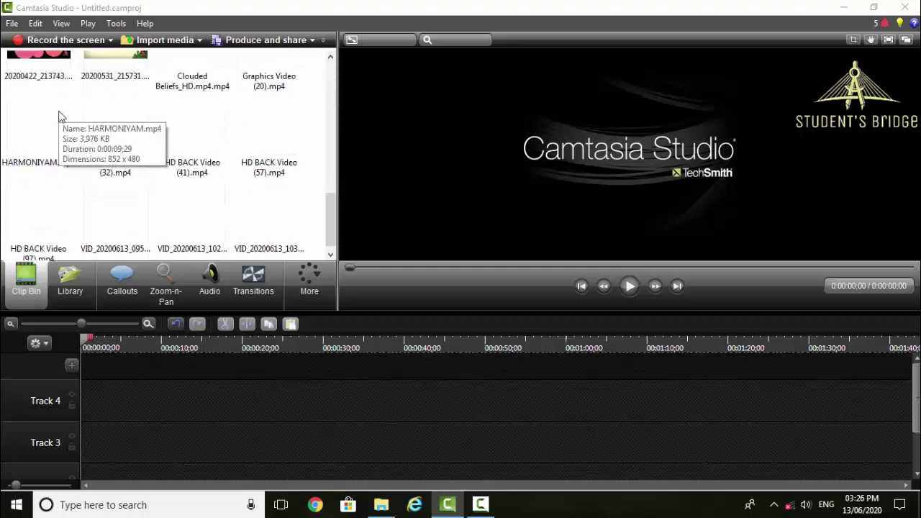
scroll(144, 164, down, 1)
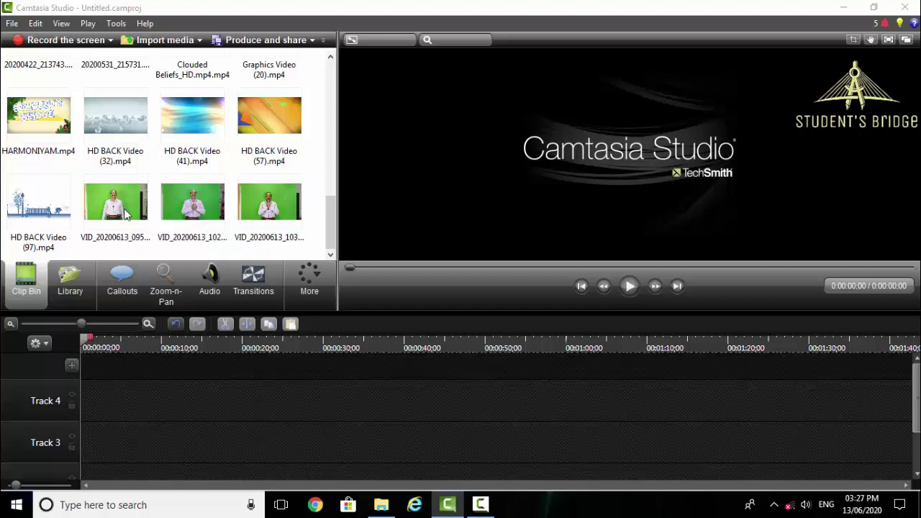
drag(128, 215, 117, 292)
mouse_move(118, 407)
mouse_down()
mouse_move(138, 401)
mouse_move(108, 401)
mouse_up()
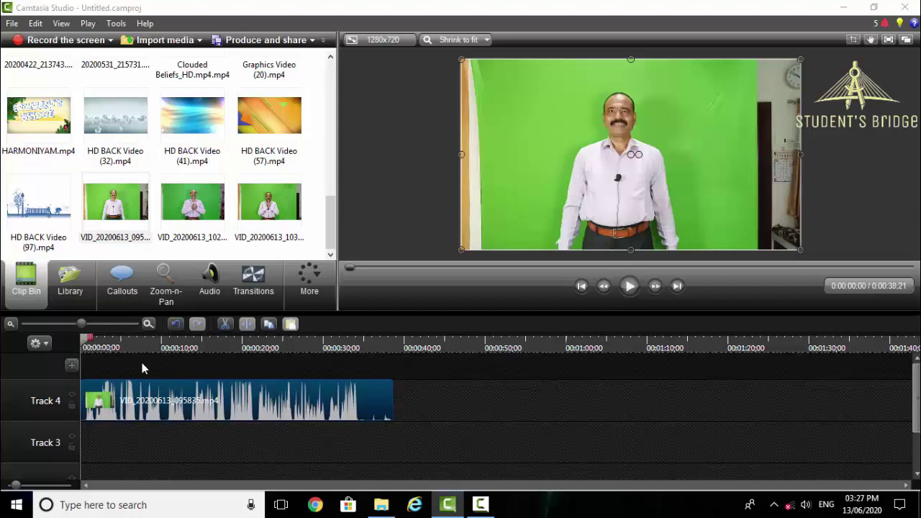
Step: Try to cut the range from the start to 0:00:00;24 out of the Track 4 clip
mouse_move(82, 324)
mouse_down()
mouse_move(124, 323)
mouse_move(176, 388)
mouse_up()
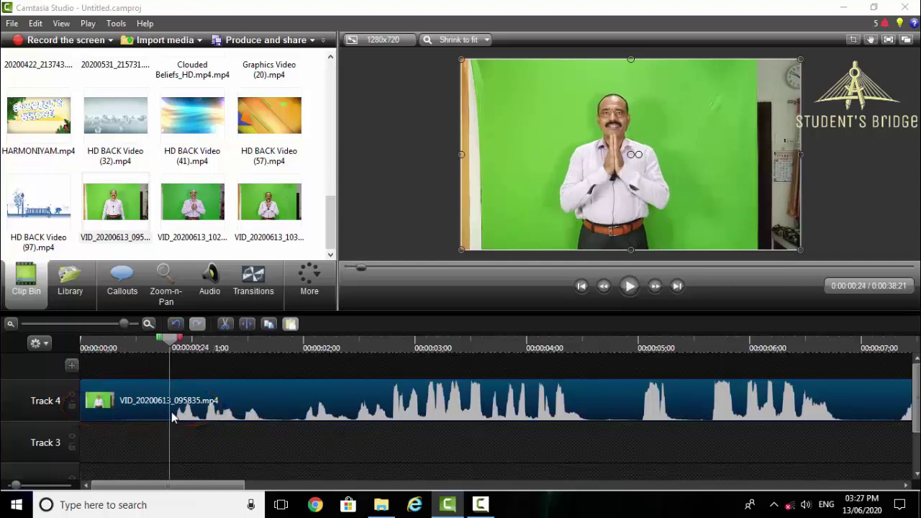
mouse_move(158, 336)
mouse_down()
mouse_move(103, 335)
mouse_move(69, 367)
mouse_up()
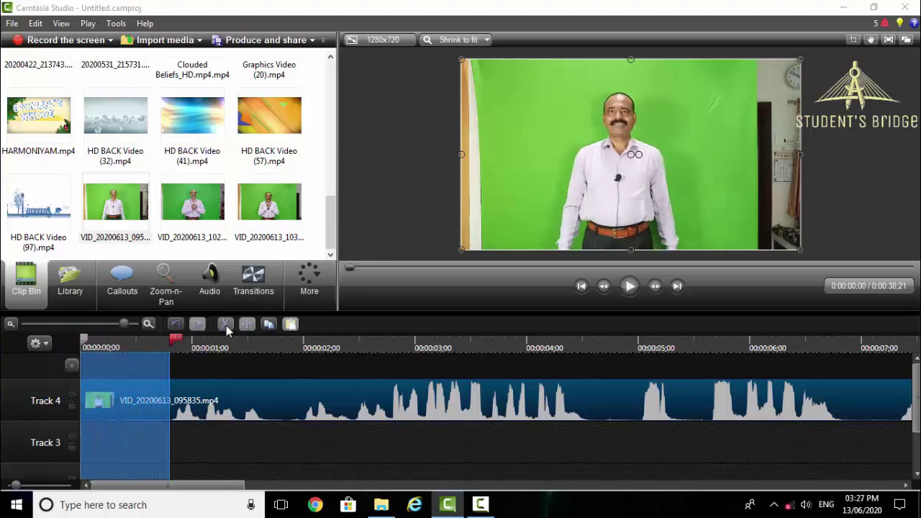
click(225, 325)
Step: Split the Track 4 clip at 0:00:00;24, delete the short leading piece and select the remaining clip
drag(118, 351, 170, 348)
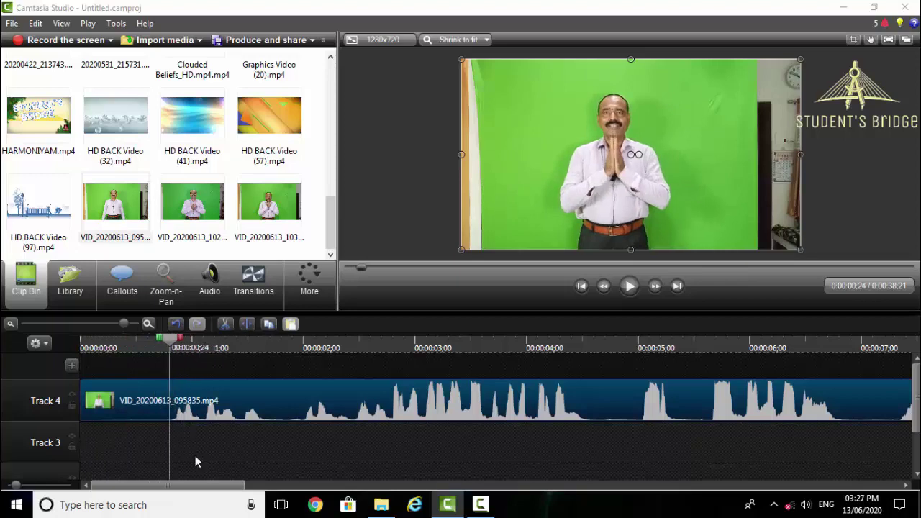
key(s)
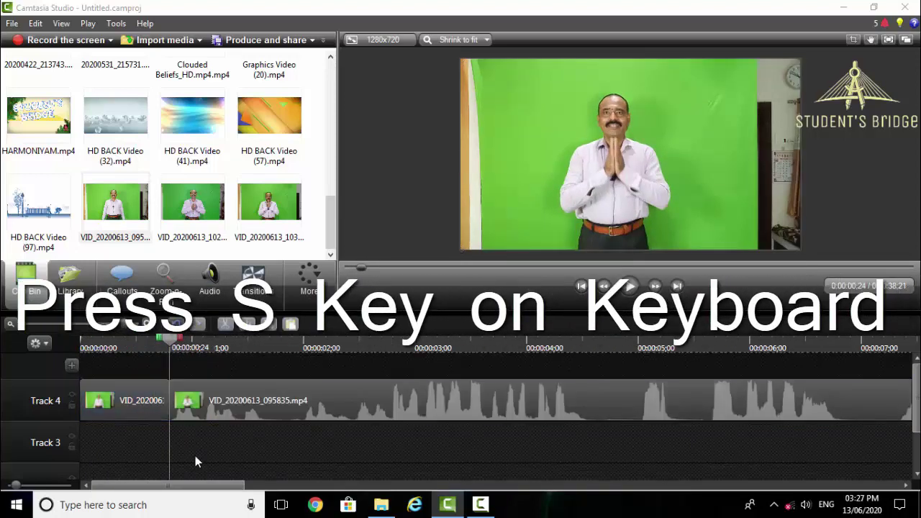
click(334, 412)
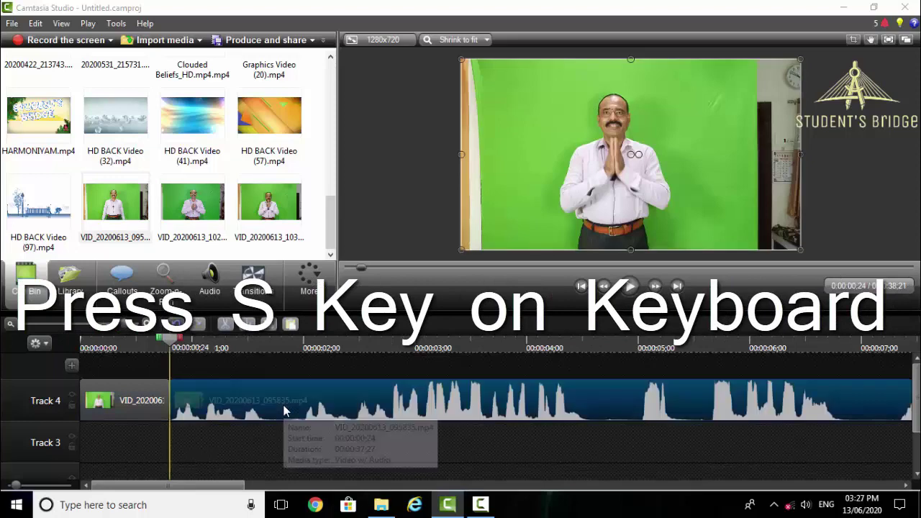
click(148, 407)
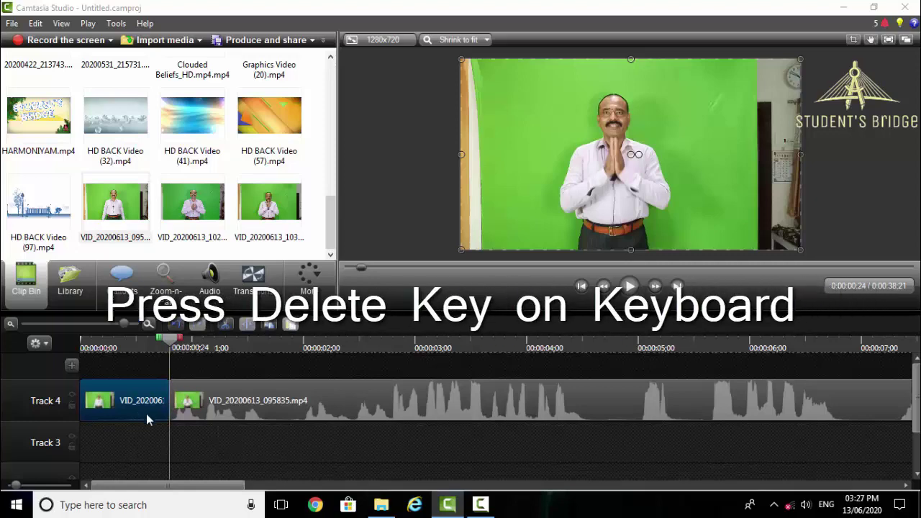
key(Delete)
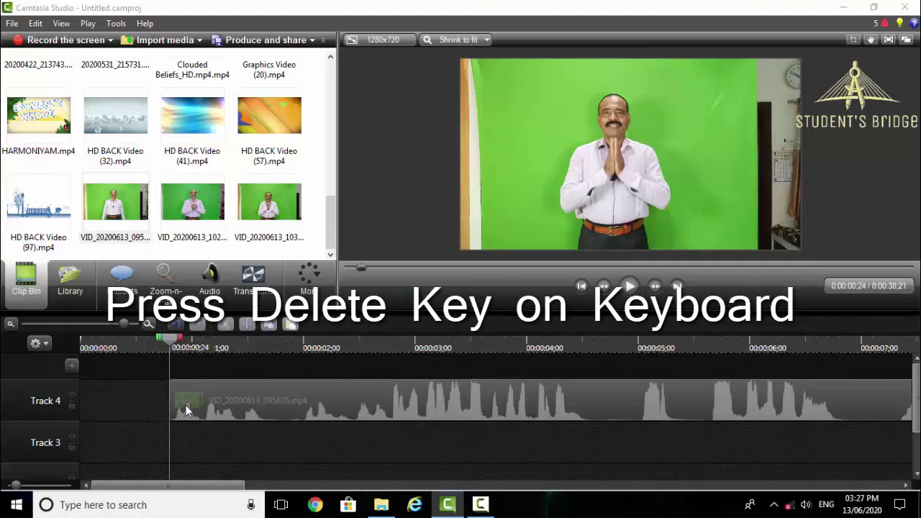
click(216, 405)
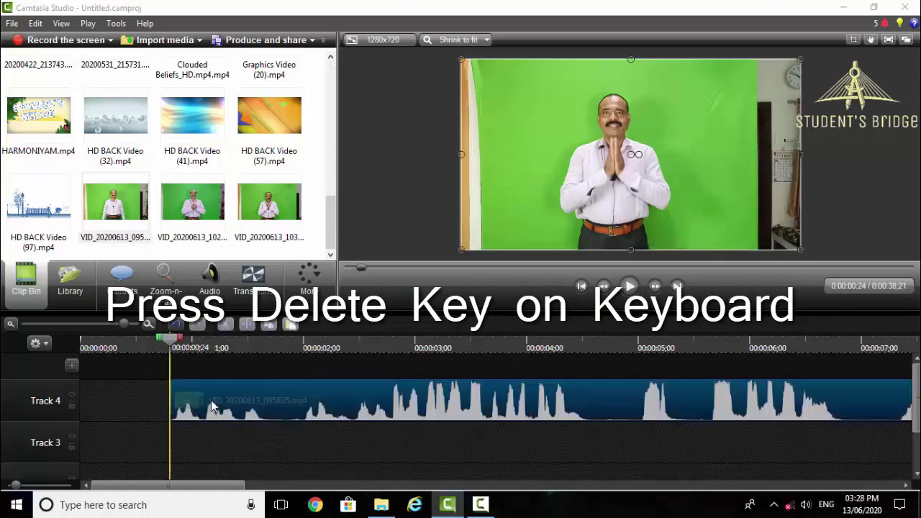
Step: Enable volume leveling on the Track 4 clip, raise its volume two steps and lower it one step
click(210, 284)
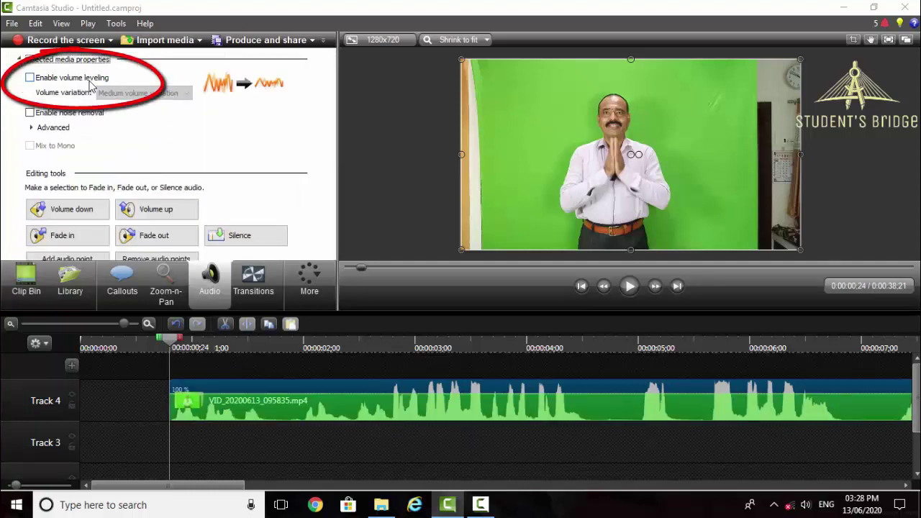
click(29, 77)
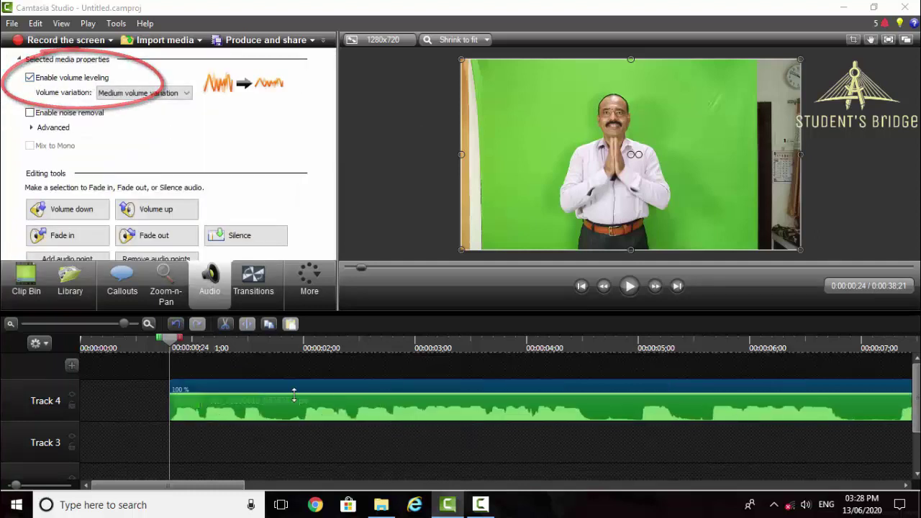
click(164, 211)
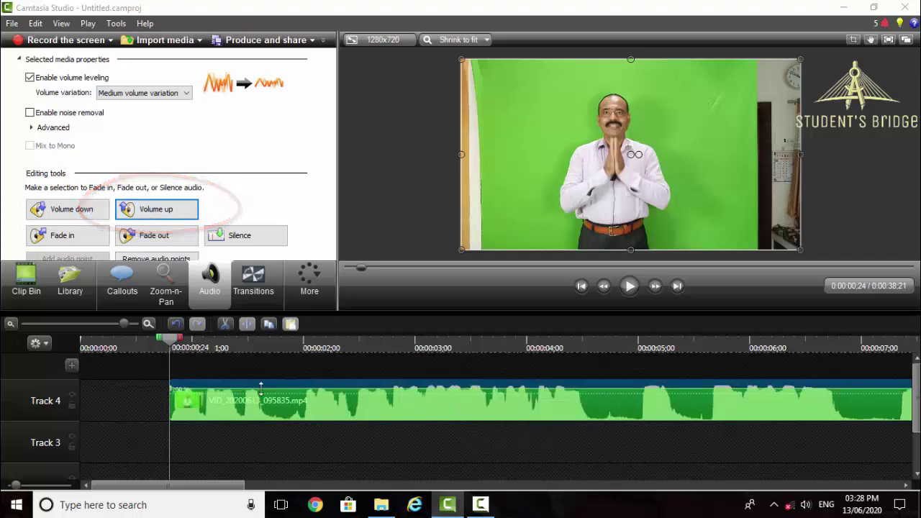
click(177, 210)
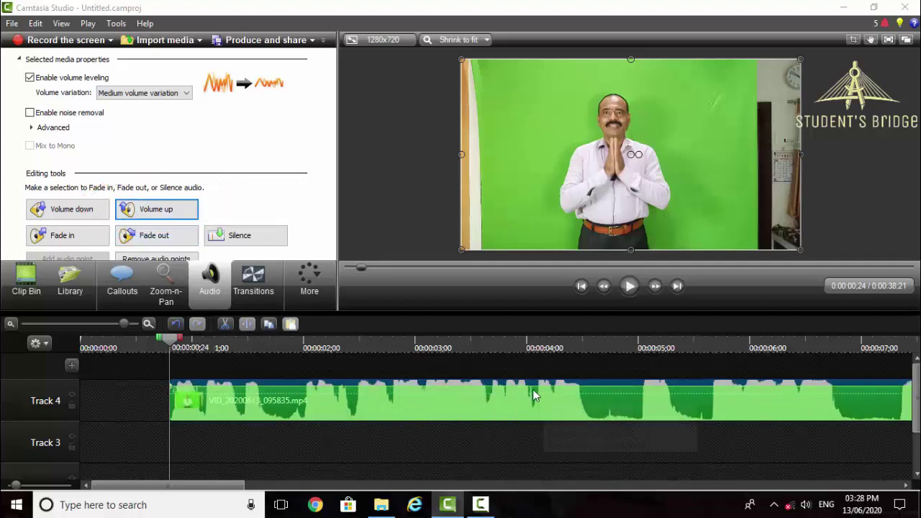
click(79, 212)
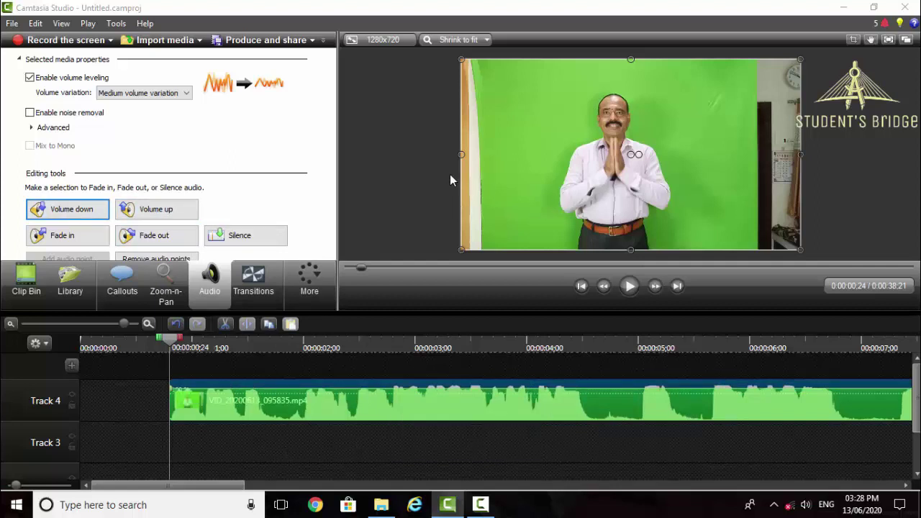
Step: Crop both sides of the Track 4 video so only the green backdrop and the presenter remain, and leave crop mode
click(854, 41)
drag(461, 155, 487, 155)
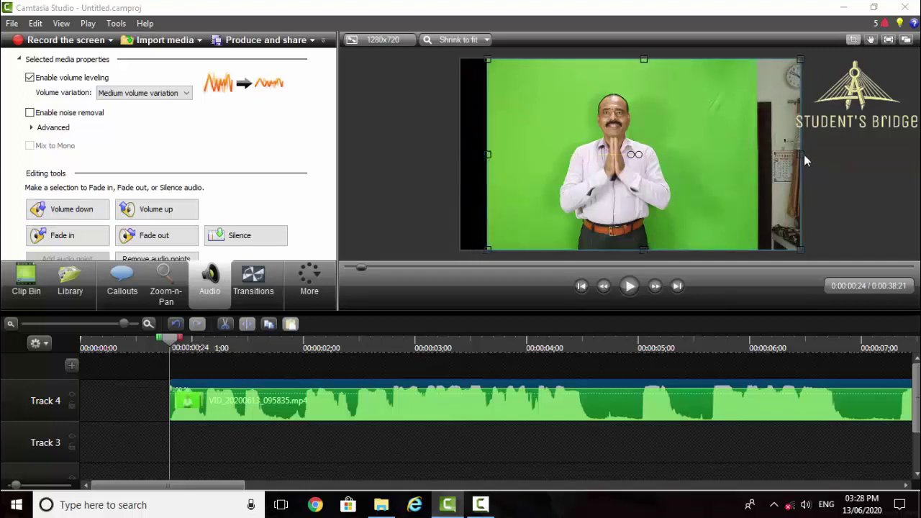
drag(803, 160, 748, 155)
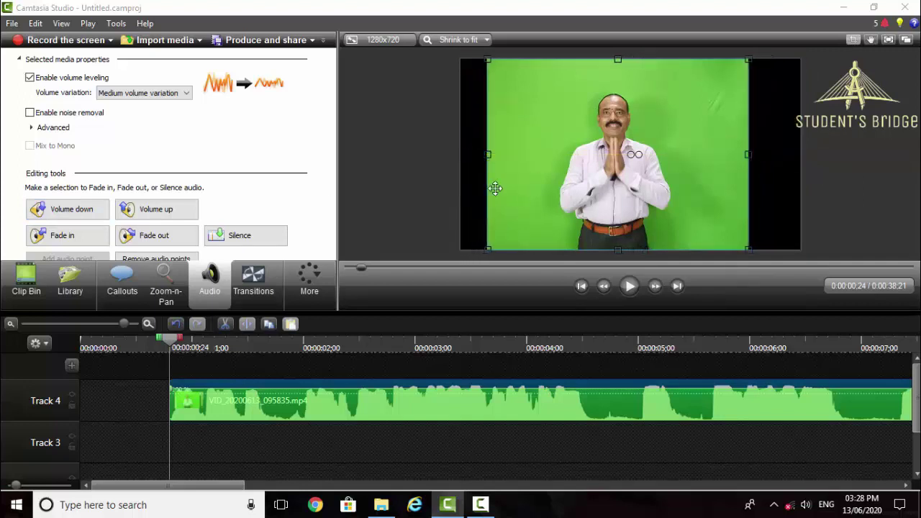
click(853, 40)
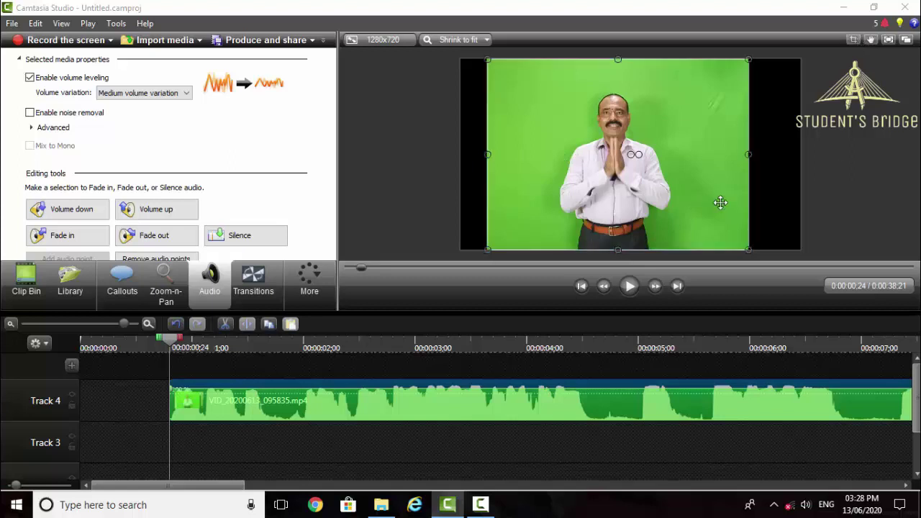
click(851, 41)
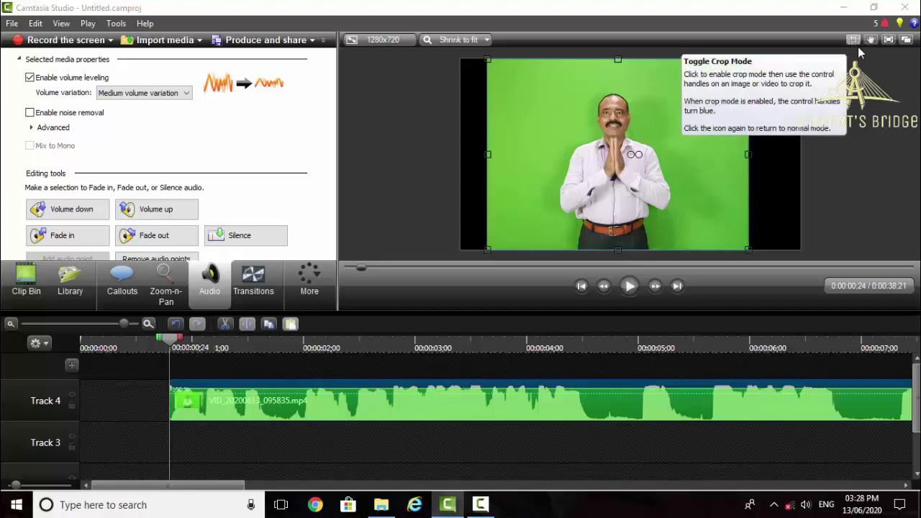
click(853, 41)
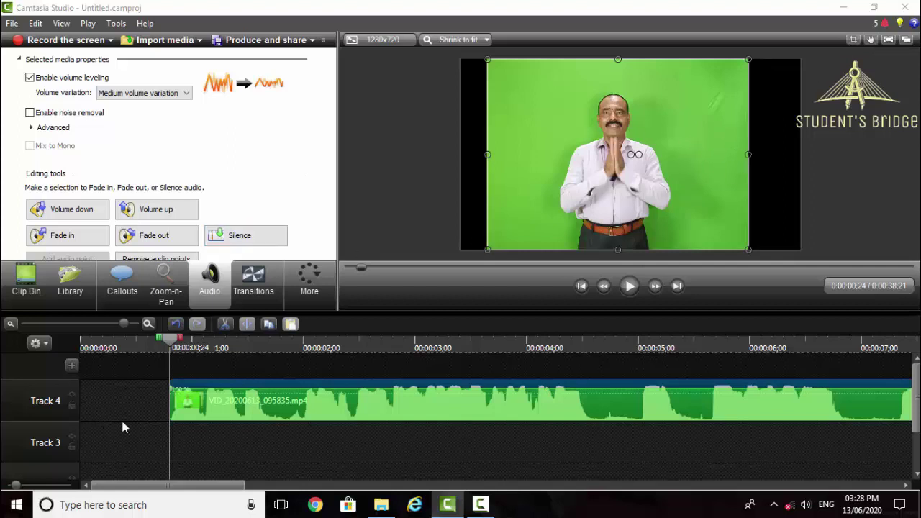
Step: Place the background video Clouded Beliefs_HD.mp4.mp4 on Track 3 at the start of the timeline
click(24, 280)
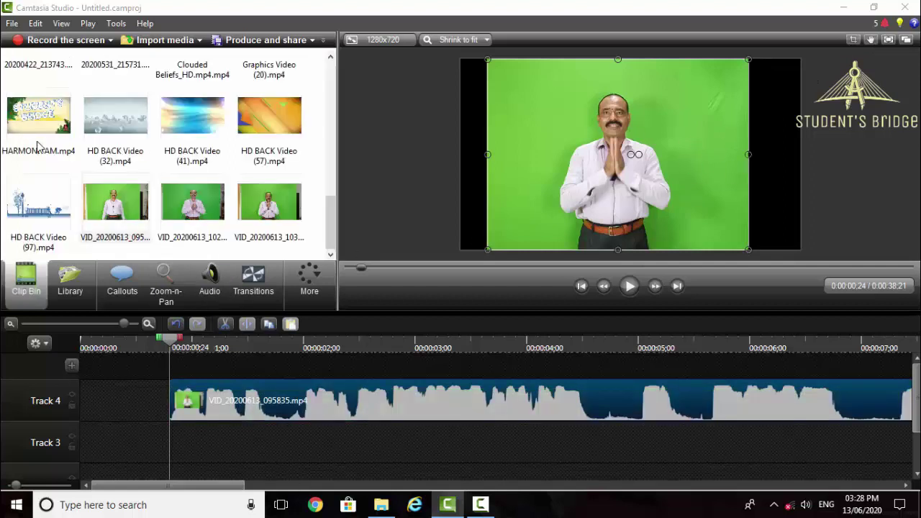
scroll(136, 166, up, 3)
scroll(135, 166, down, 6)
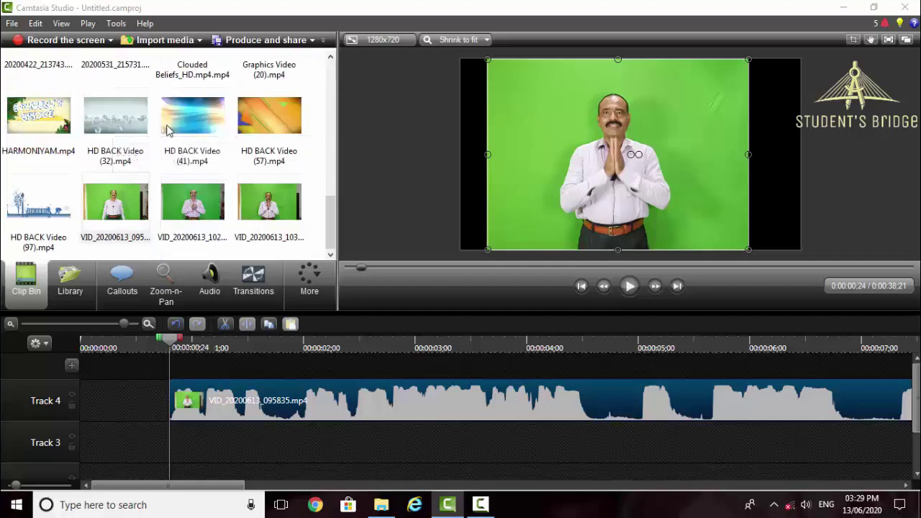
scroll(168, 130, up, 3)
click(187, 173)
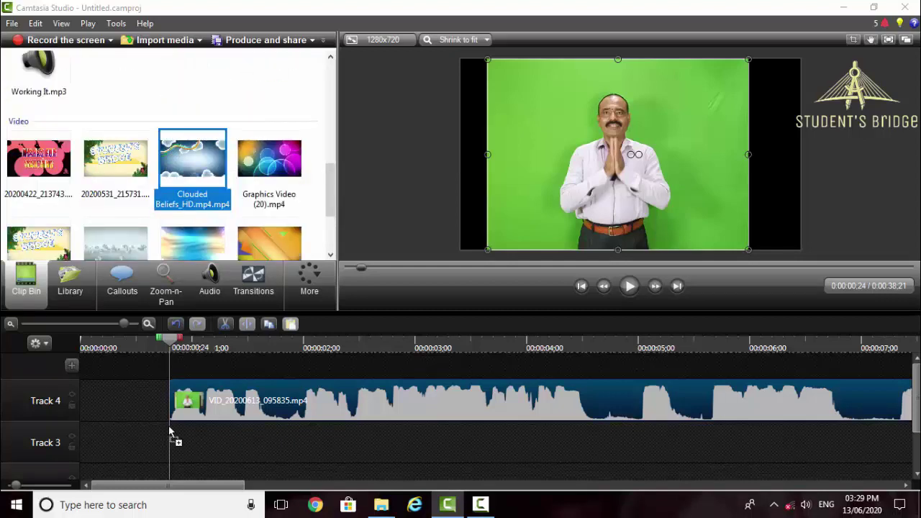
drag(170, 431, 46, 448)
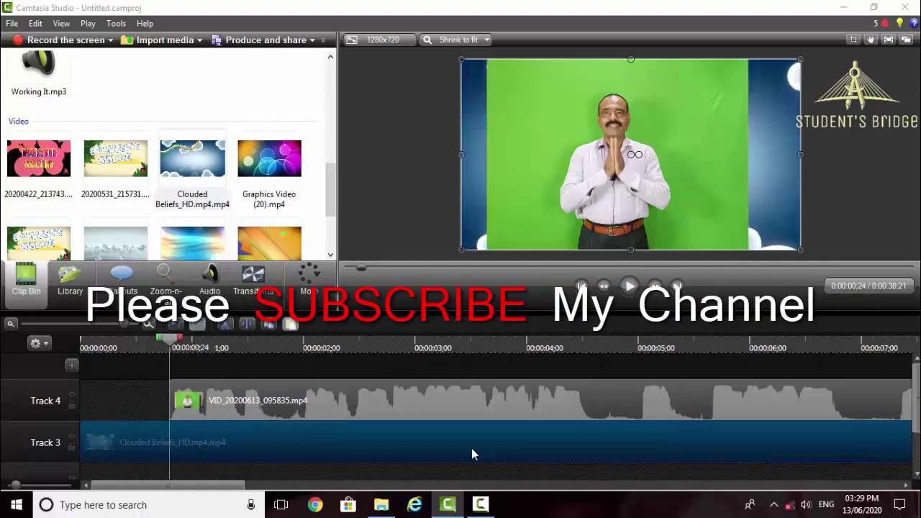
Step: Append HD BACK Video (57).mp4 and HD BACK Video (32).mp4 end to end after the Clouded Beliefs clip on Track 3
drag(195, 486, 464, 492)
drag(269, 241, 287, 260)
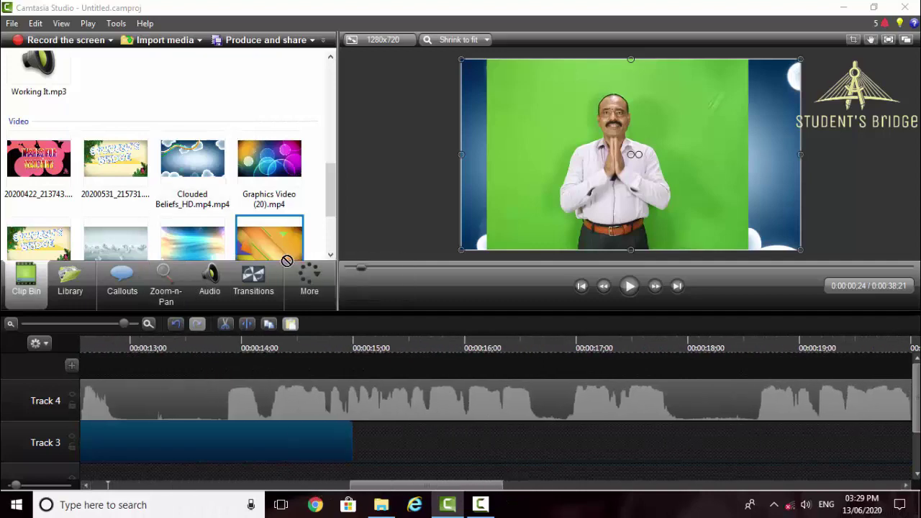
drag(388, 459, 287, 461)
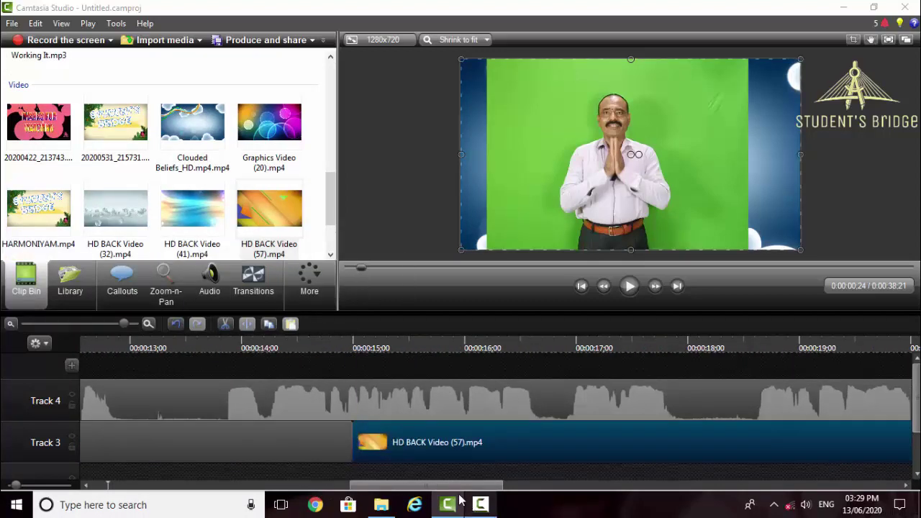
drag(464, 489, 628, 490)
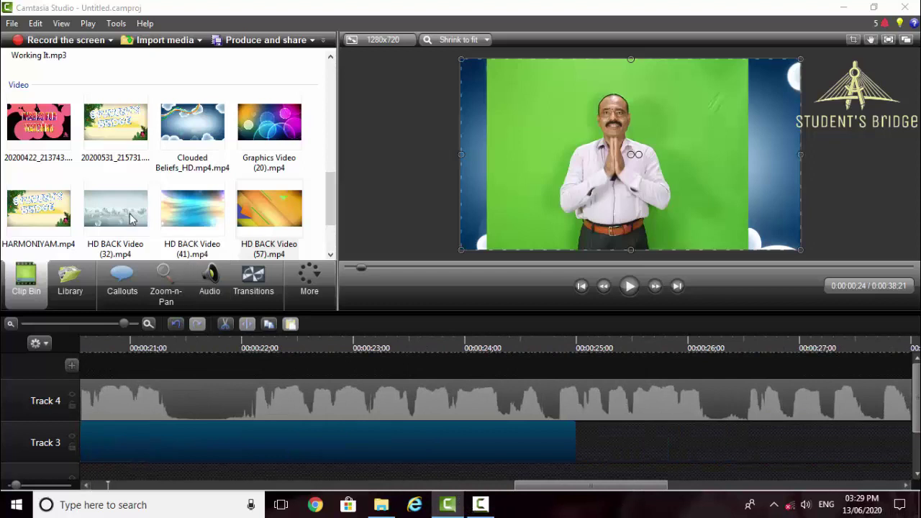
drag(131, 216, 587, 441)
Step: Preview the green-screen clip over the background and return the playhead to 0:00:00;24
click(705, 140)
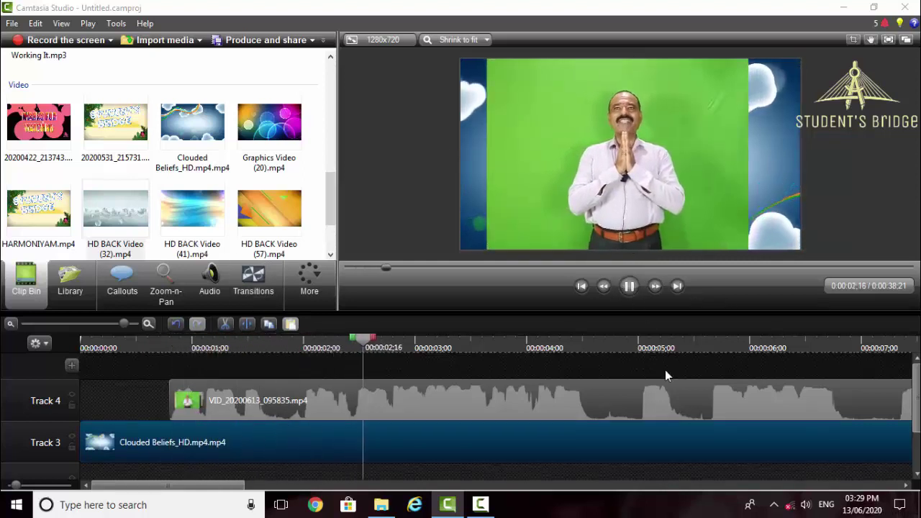
click(629, 287)
click(169, 403)
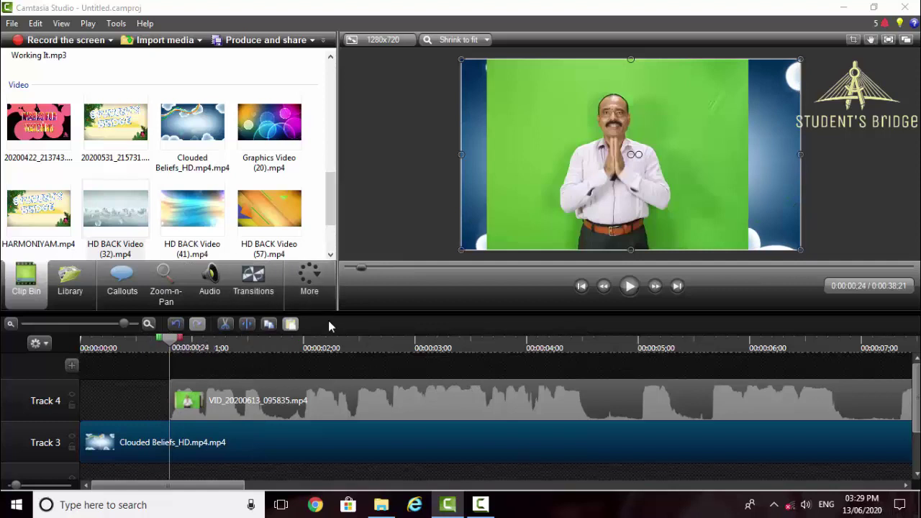
Step: Apply the Remove a color visual effect to the Track 4 clip, using the green sampled from its backdrop in the preview
click(313, 289)
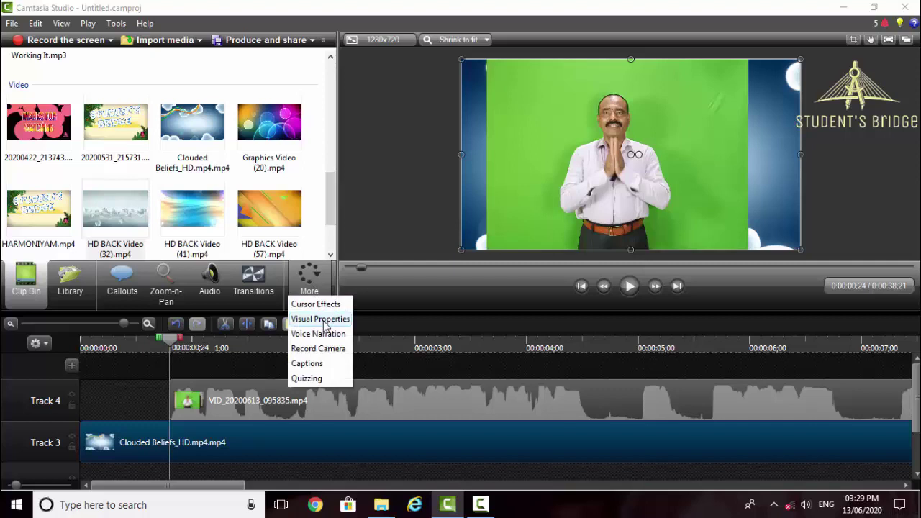
click(321, 319)
scroll(325, 122, down, 5)
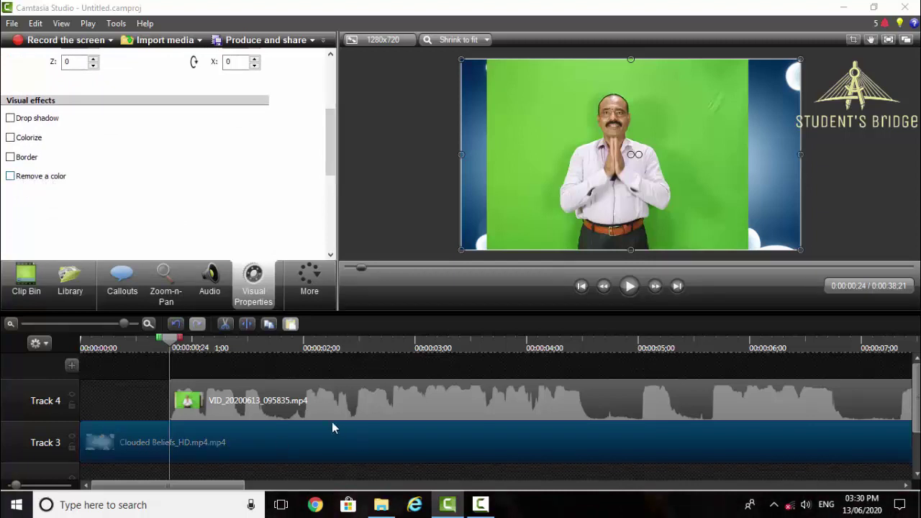
click(286, 407)
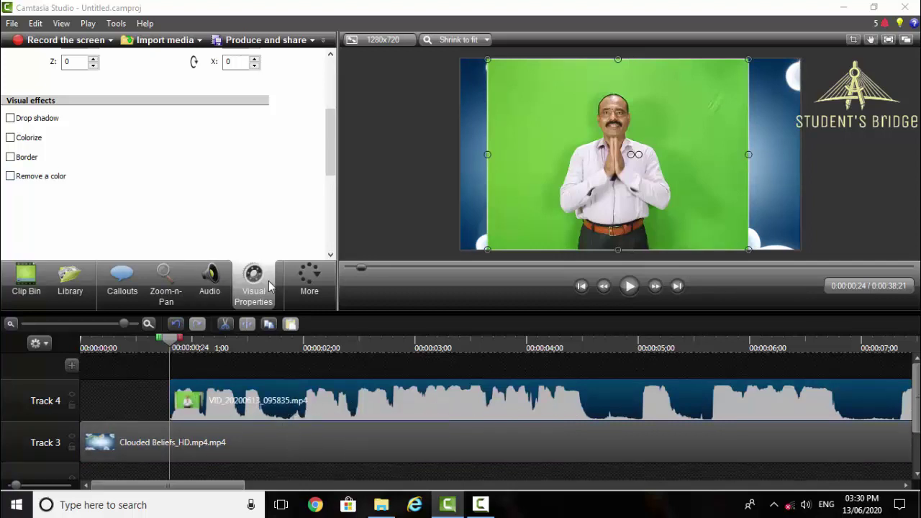
click(10, 176)
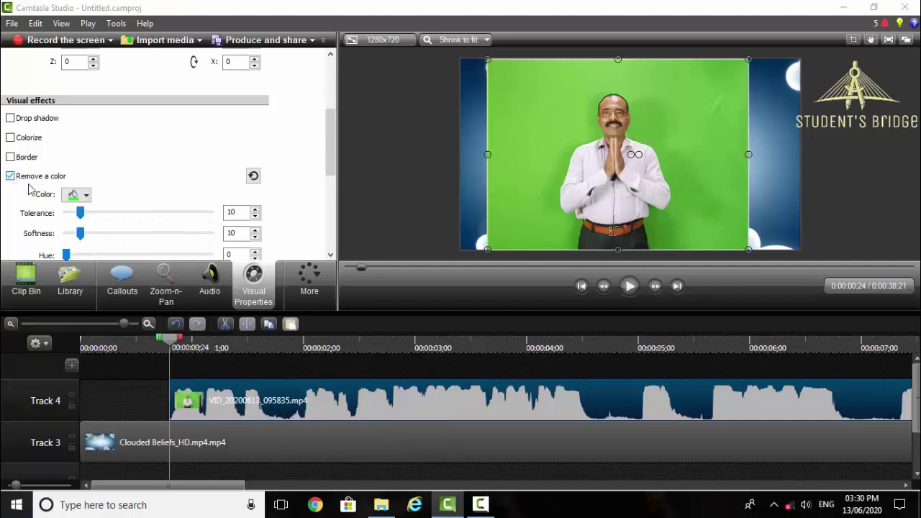
click(86, 196)
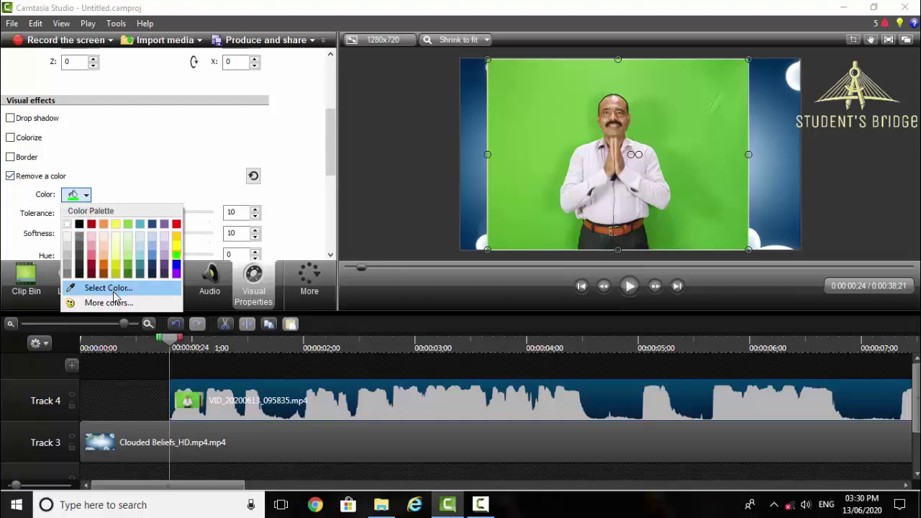
click(113, 296)
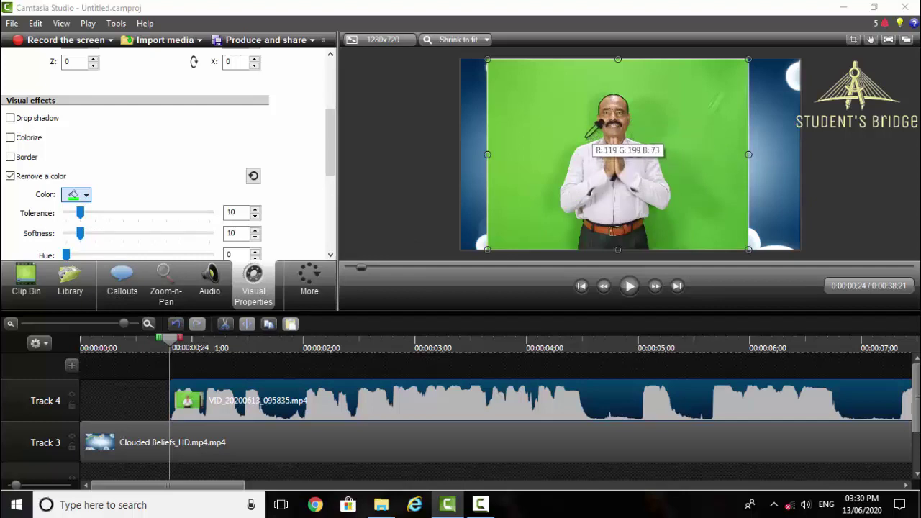
click(631, 151)
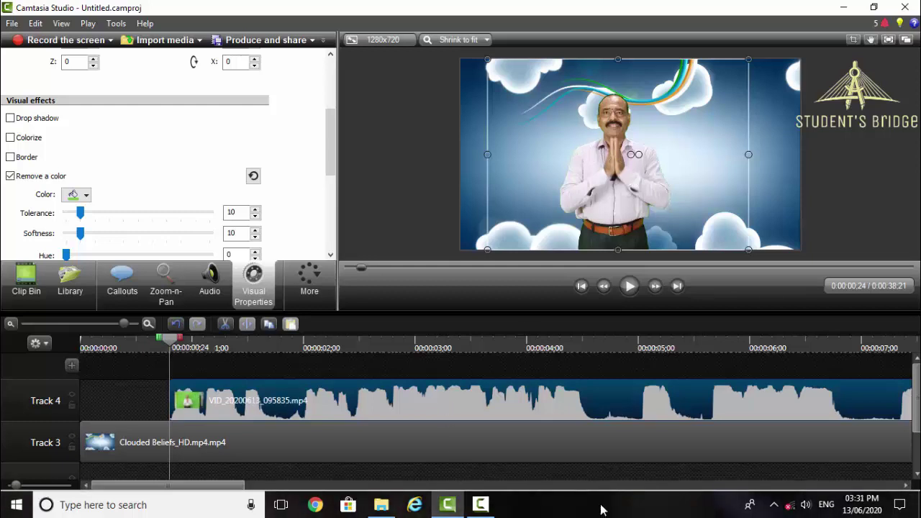
Step: Play back the keyed clip over the new background and bring the playhead back to 0:00:00;24
click(626, 463)
key(space)
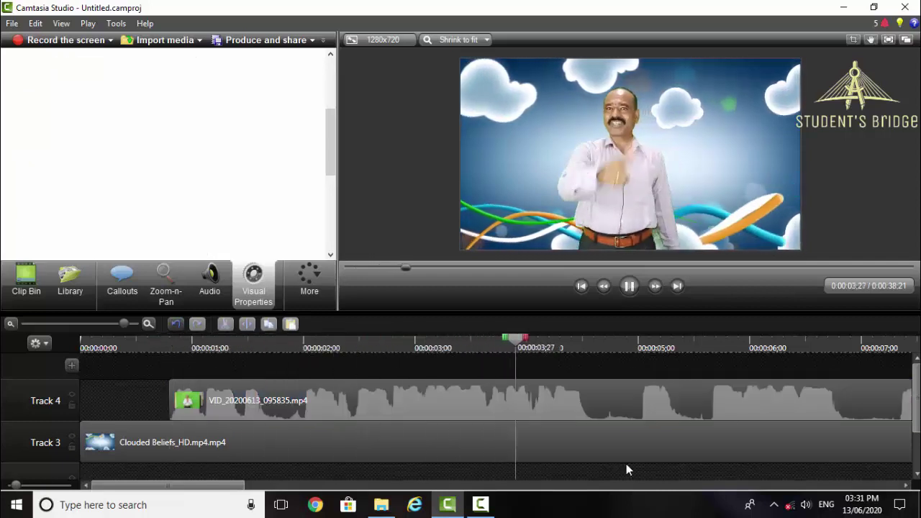
key(space)
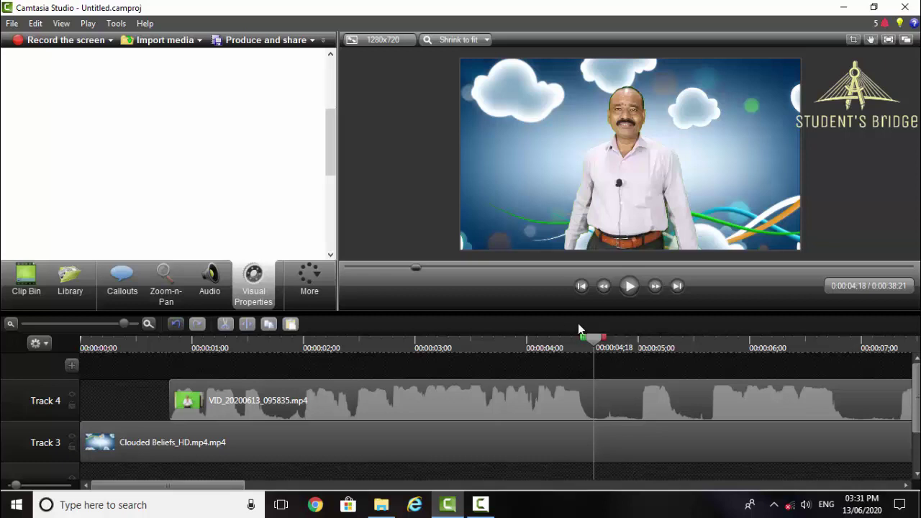
drag(599, 344, 174, 408)
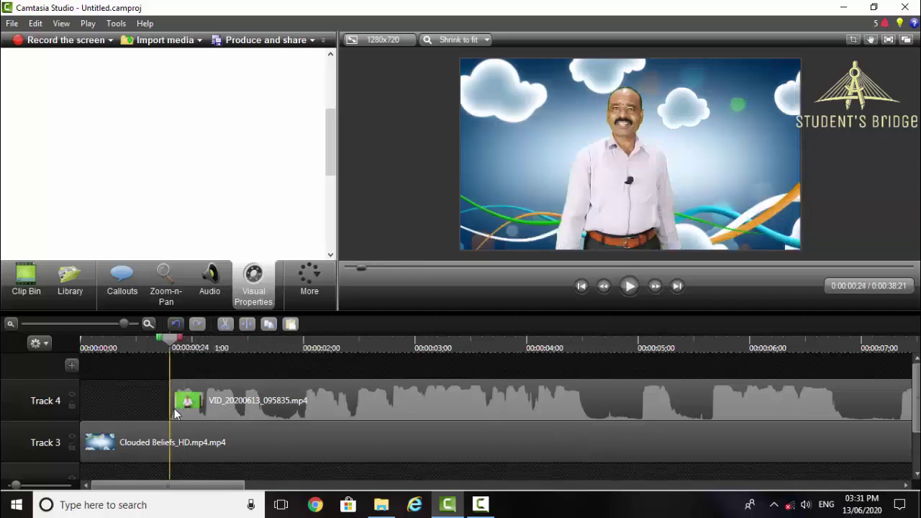
Step: Place 1200px-Facebook_Thumb_icon.svg.png on Track 5 at 0:00:00;24 and shrink it into the lower-left corner of the video canvas
click(26, 281)
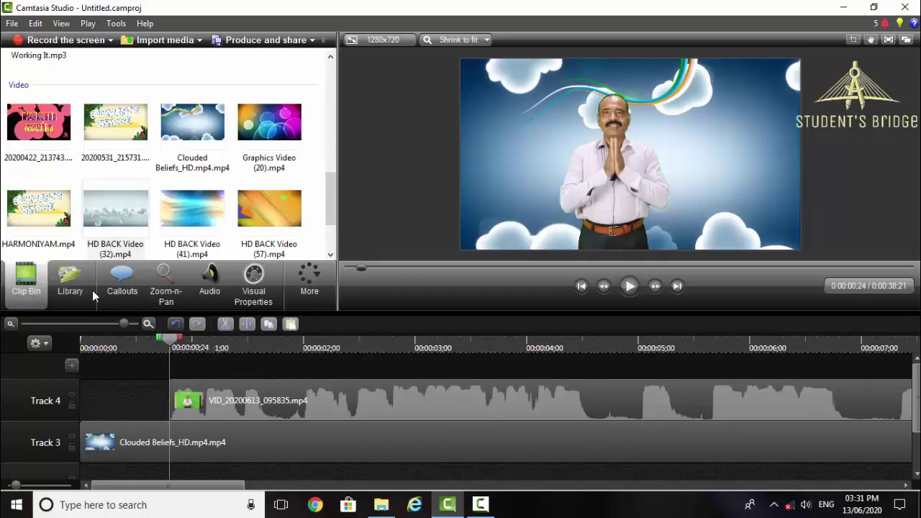
scroll(108, 169, down, 2)
scroll(129, 183, down, 3)
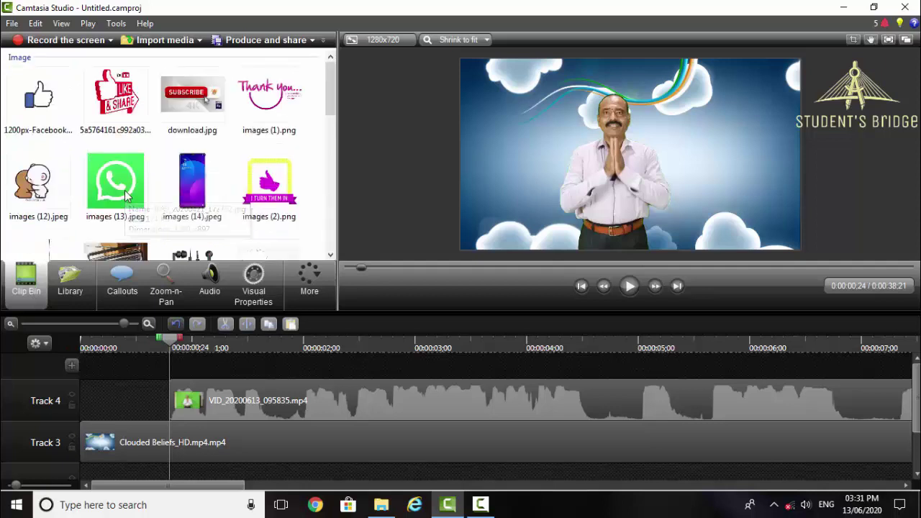
click(48, 102)
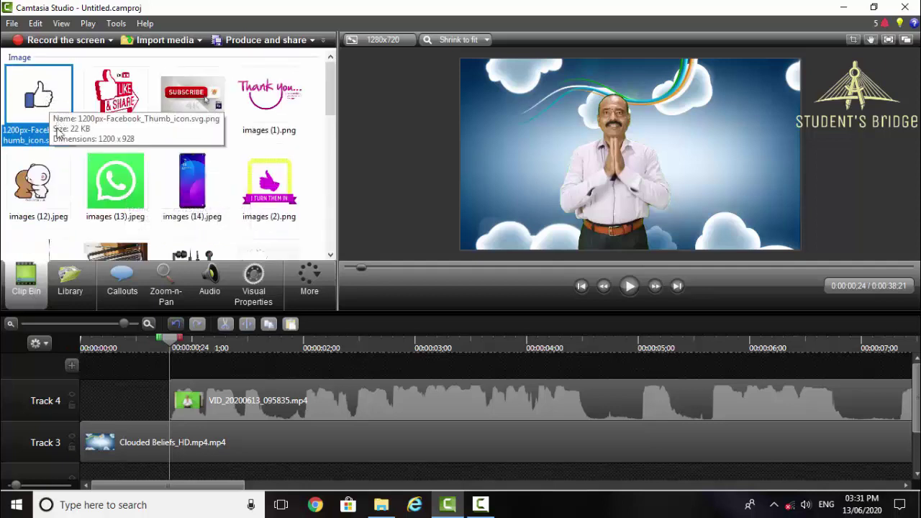
drag(49, 146, 115, 197)
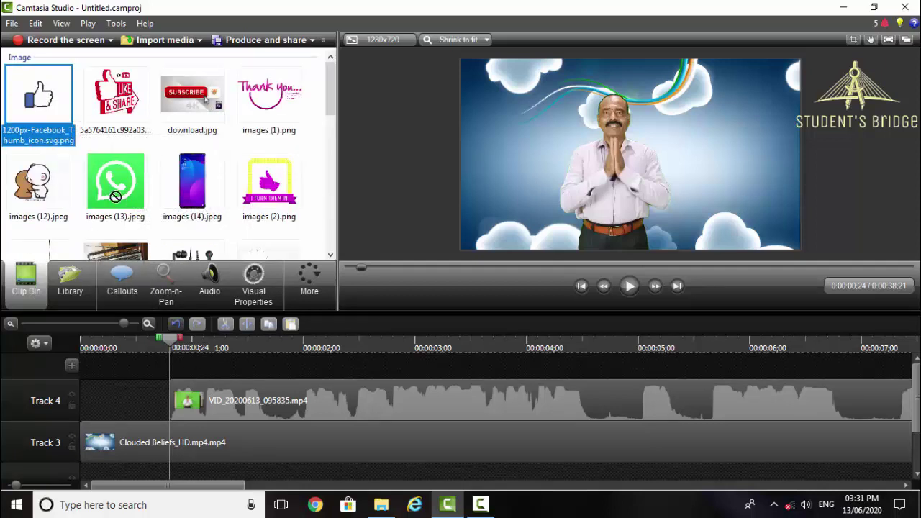
drag(205, 368, 216, 371)
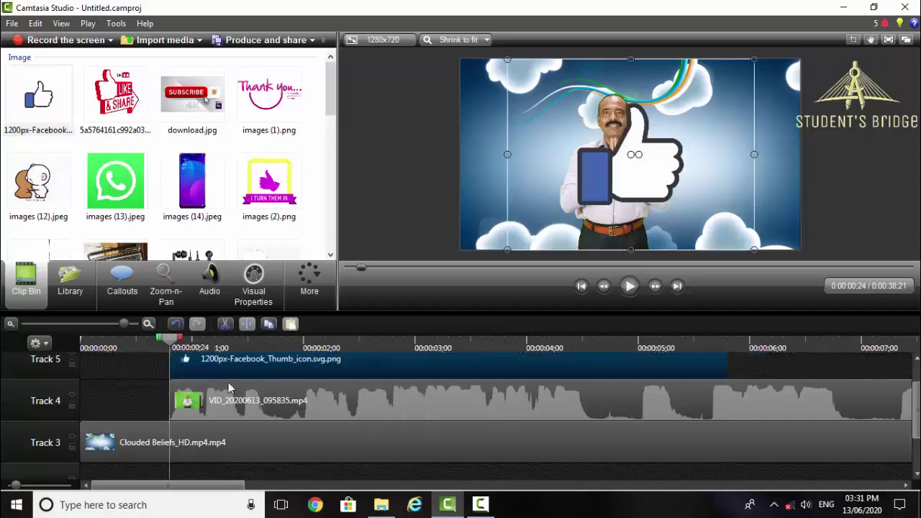
drag(753, 59, 575, 196)
drag(568, 234, 509, 237)
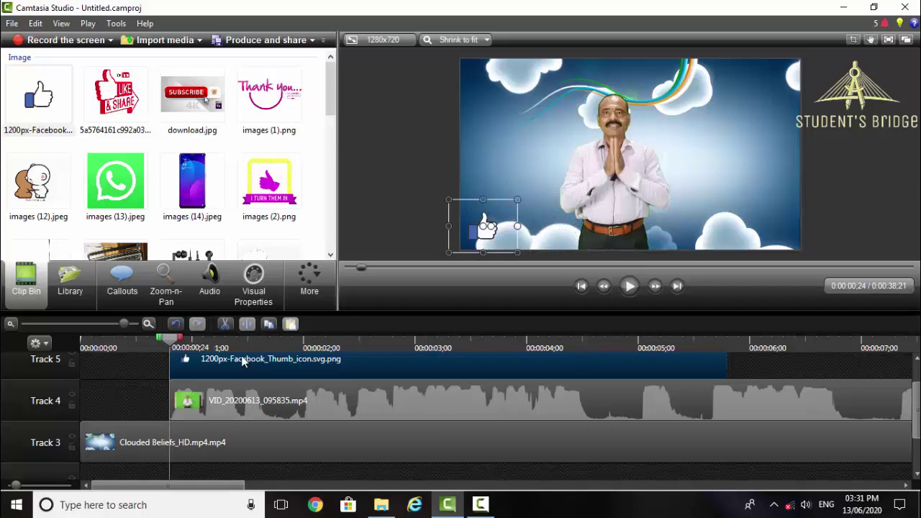
Step: Add Cube rotate transitions to both ends of the Track 5 thumb icon and lengthen the opening one to 00:00:01;20
click(299, 286)
click(311, 303)
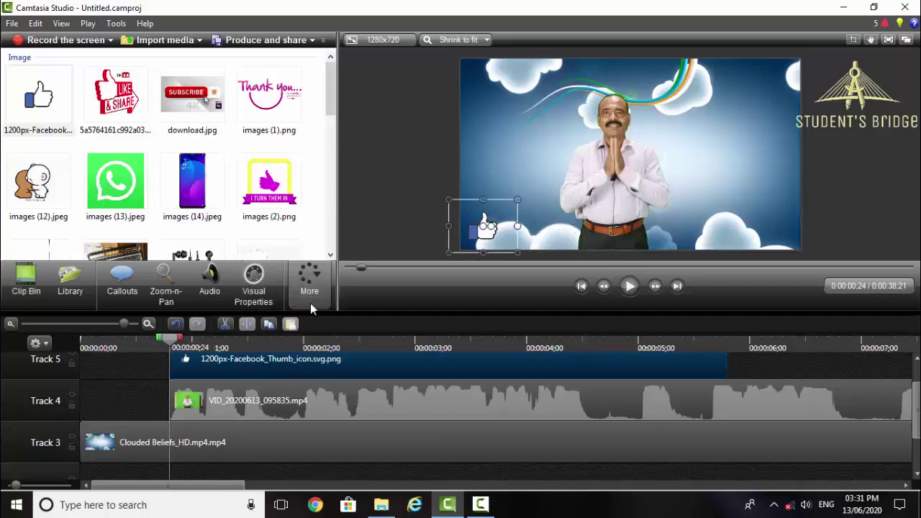
right_click(245, 161)
click(309, 169)
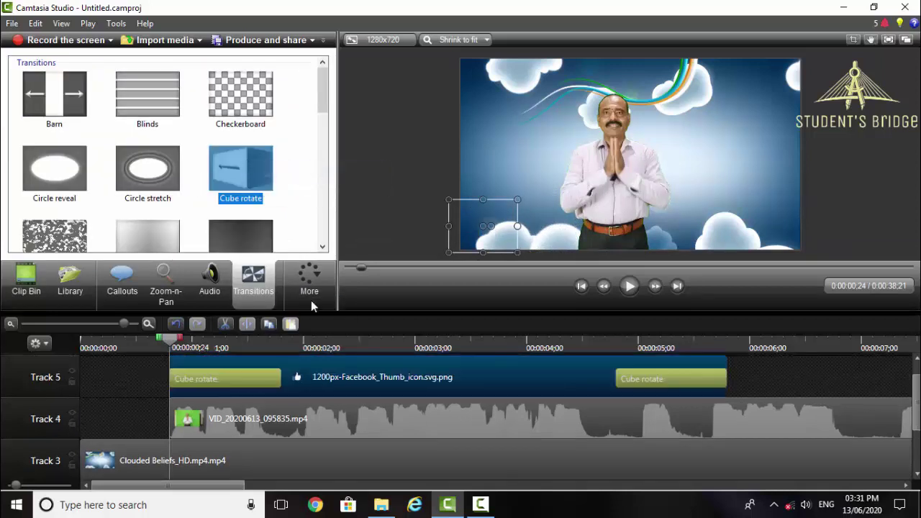
drag(279, 377, 354, 388)
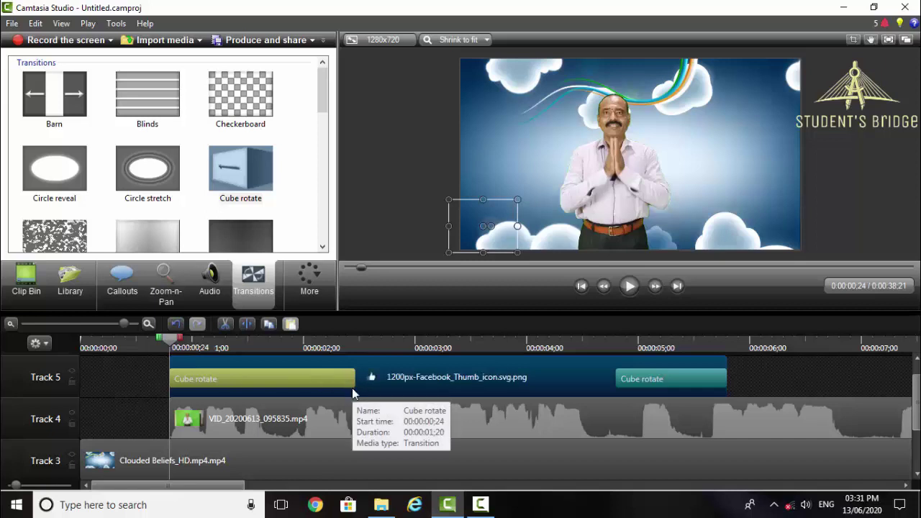
Step: Play back the thumb icon's opening transition and return the playhead to 0:00:00;24
key(space)
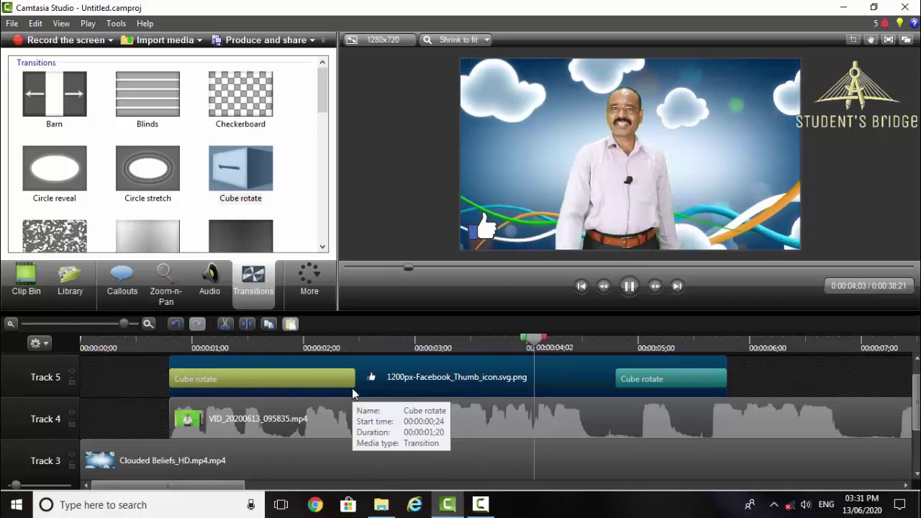
key(space)
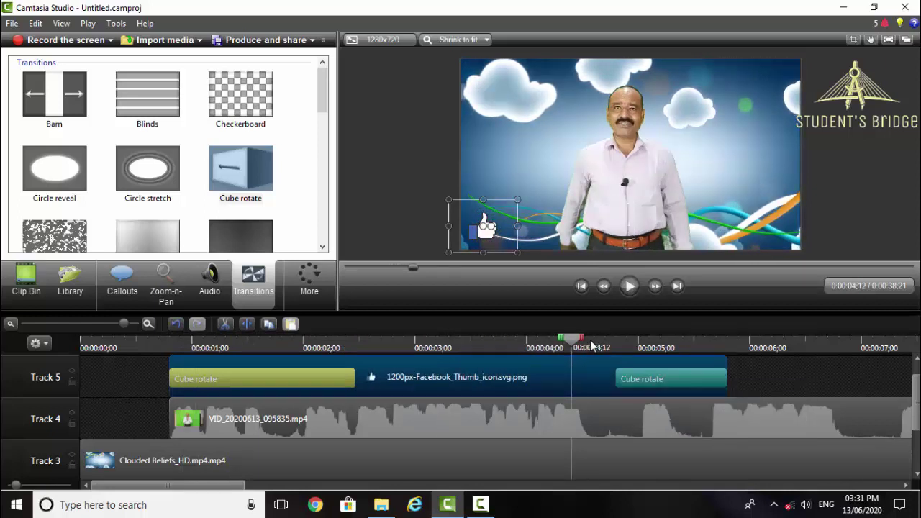
click(170, 345)
Step: Place the Like & Share image 5a5764161c992a034569ab5b.png on Track 6 at 0:00:00;24 and shrink it into the upper-right corner of the video canvas
scroll(188, 423, up, 1)
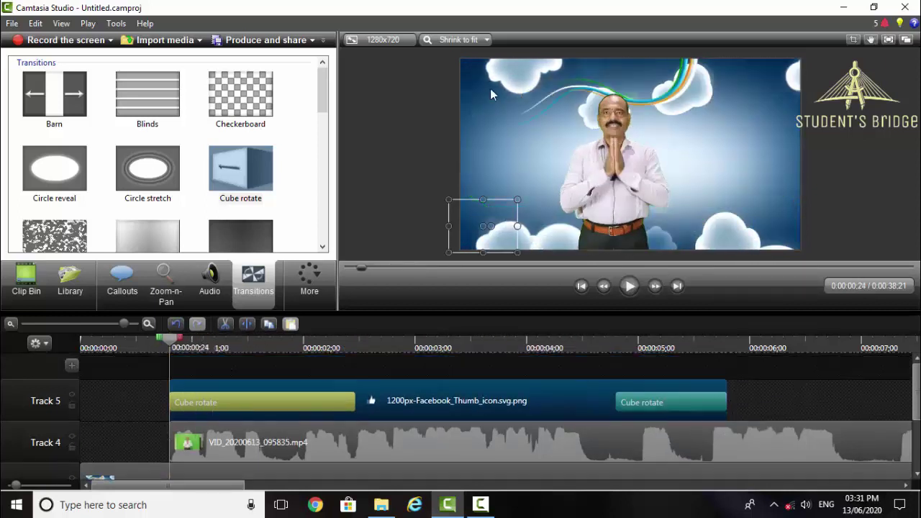
click(28, 284)
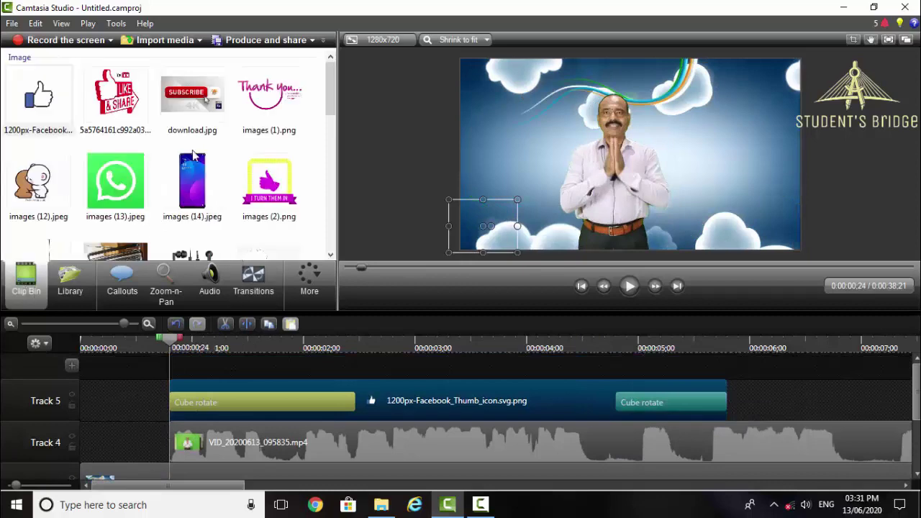
click(207, 97)
click(128, 98)
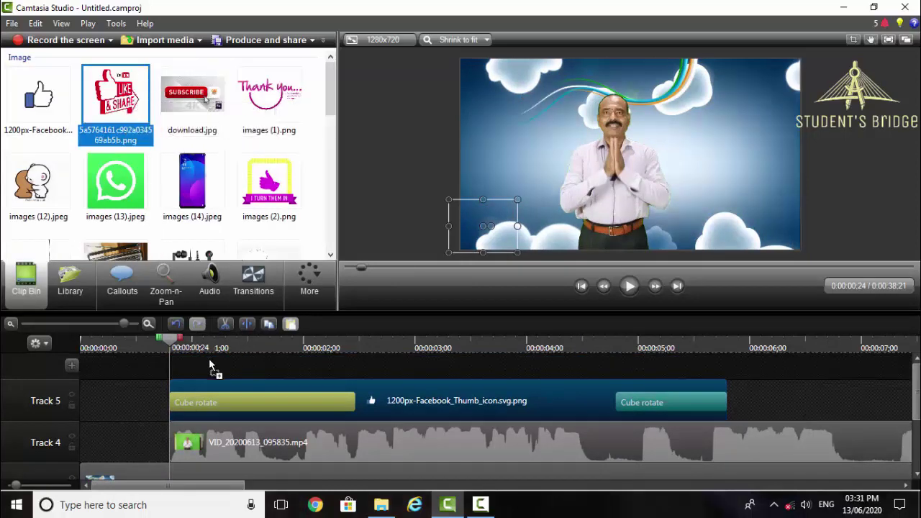
drag(208, 366, 213, 367)
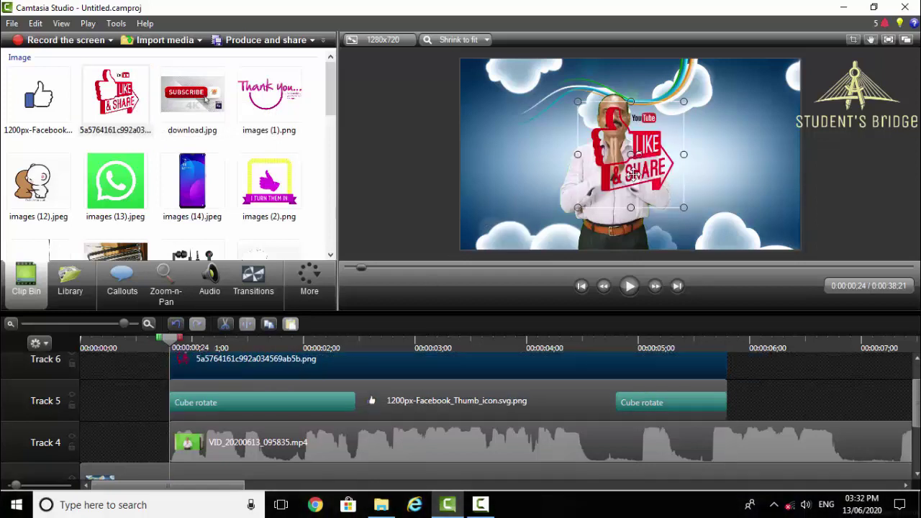
drag(631, 174, 772, 98)
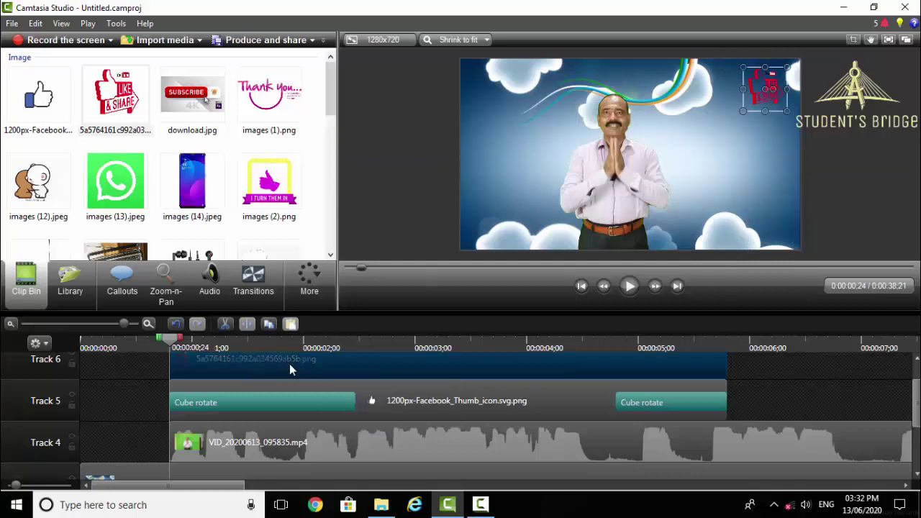
Step: Add Cube rotate transitions to both ends of the Like & Share image on Track 6
click(266, 286)
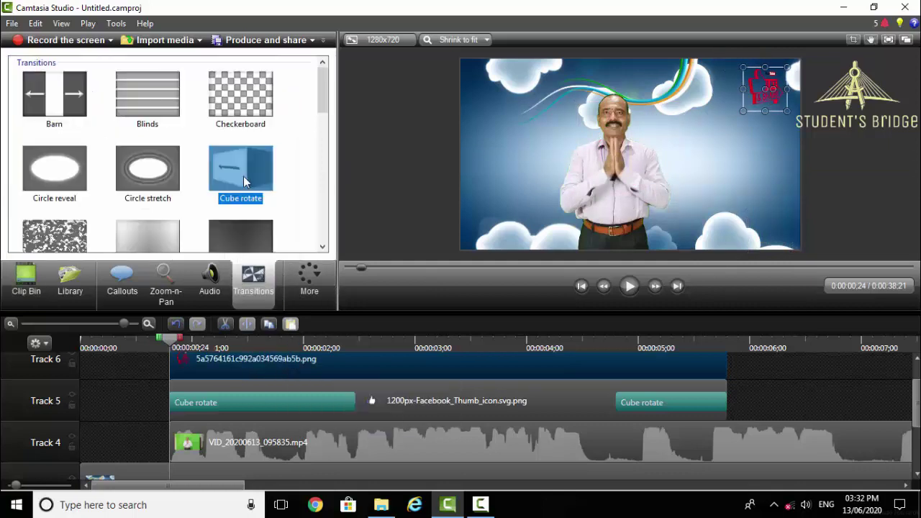
right_click(244, 176)
click(286, 181)
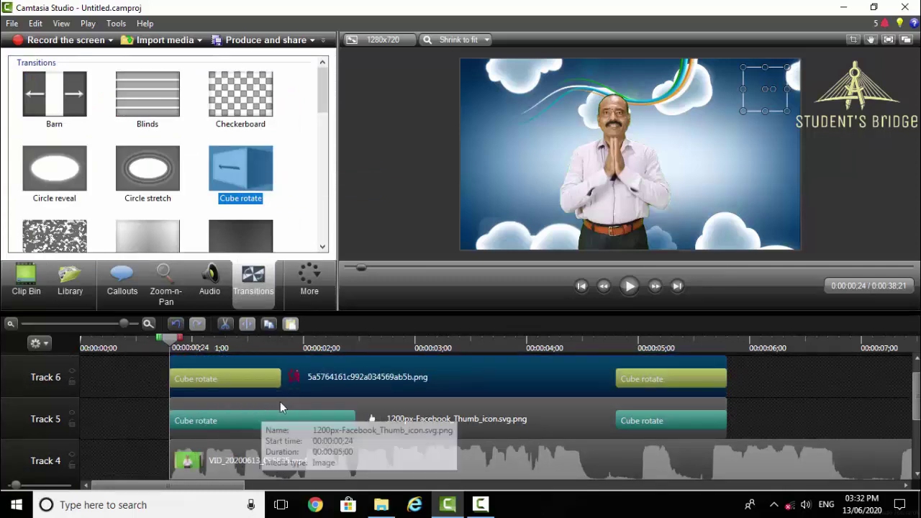
Step: Play back both overlay images with their transitions and bring the playhead back to 0:00:00;24
click(128, 375)
key(space)
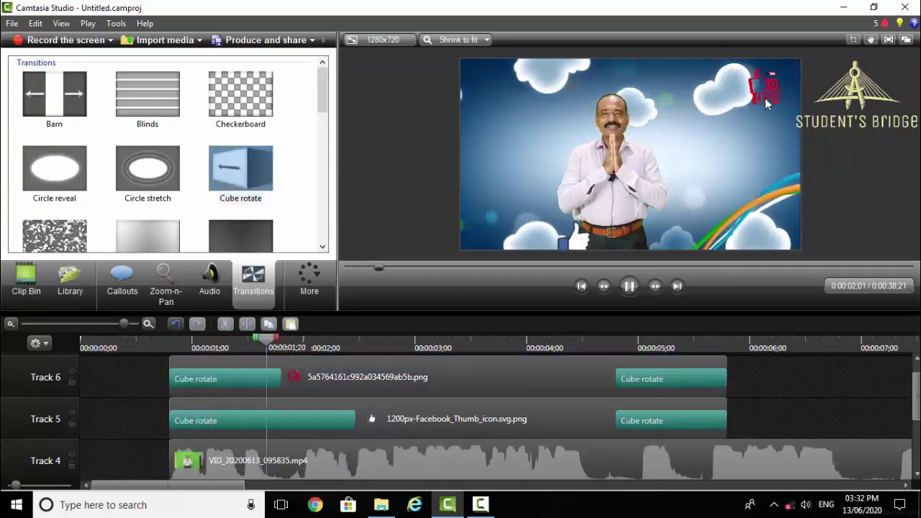
key(space)
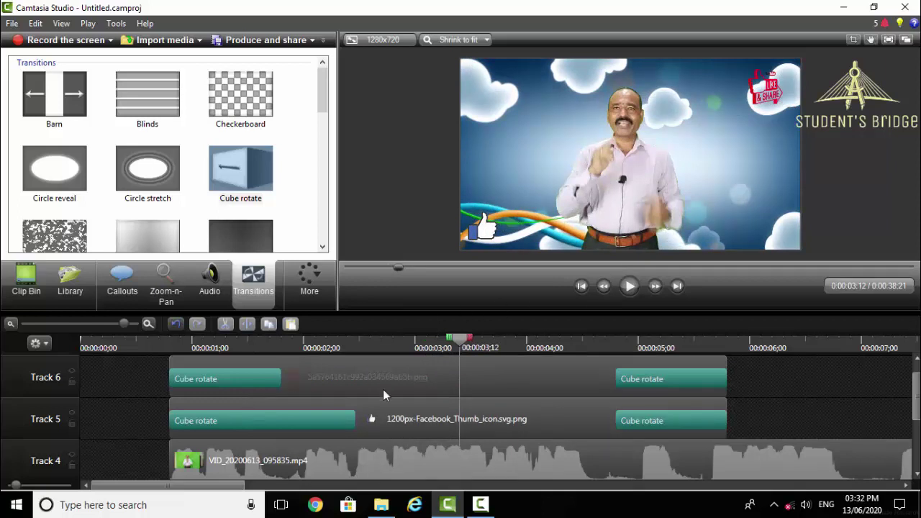
drag(464, 338, 180, 338)
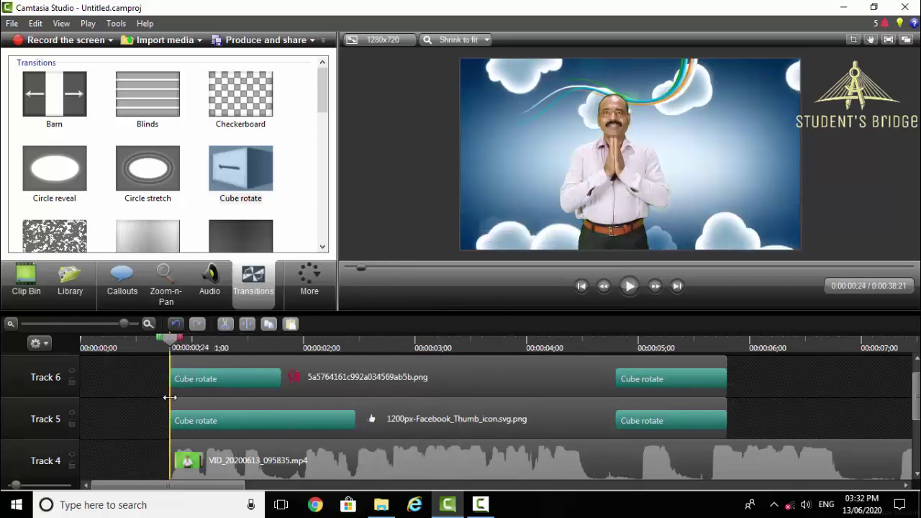
Step: Add a filled rounded rectangle callout at 0:00:00;24 and stretch it into a full-width band along the bottom edge of the video canvas
scroll(304, 411, up, 1)
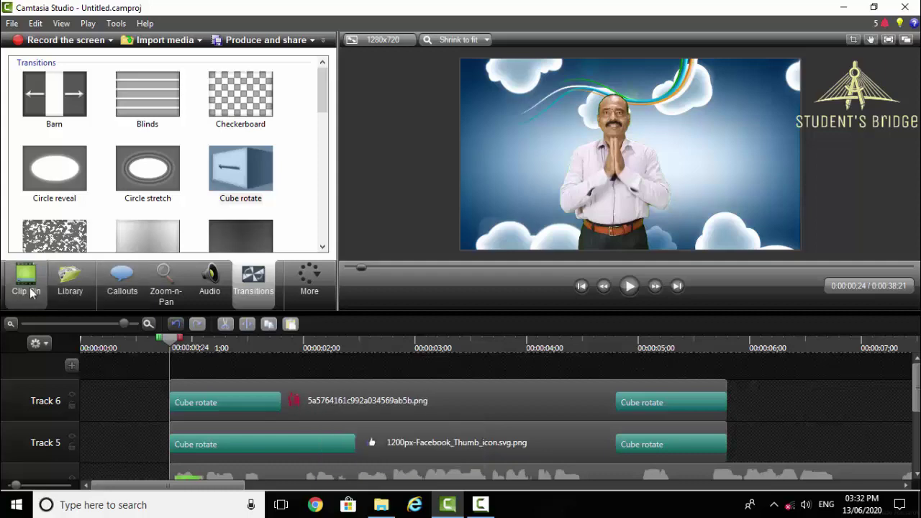
click(122, 285)
click(265, 127)
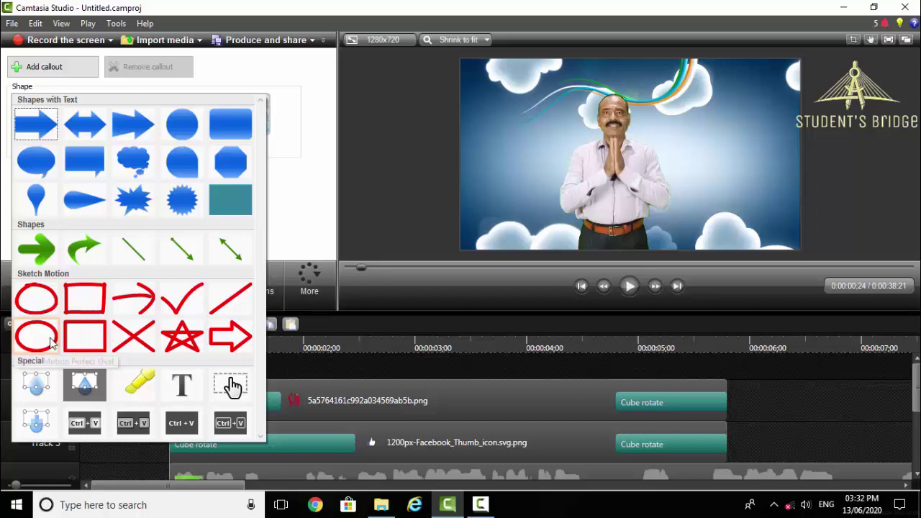
click(238, 137)
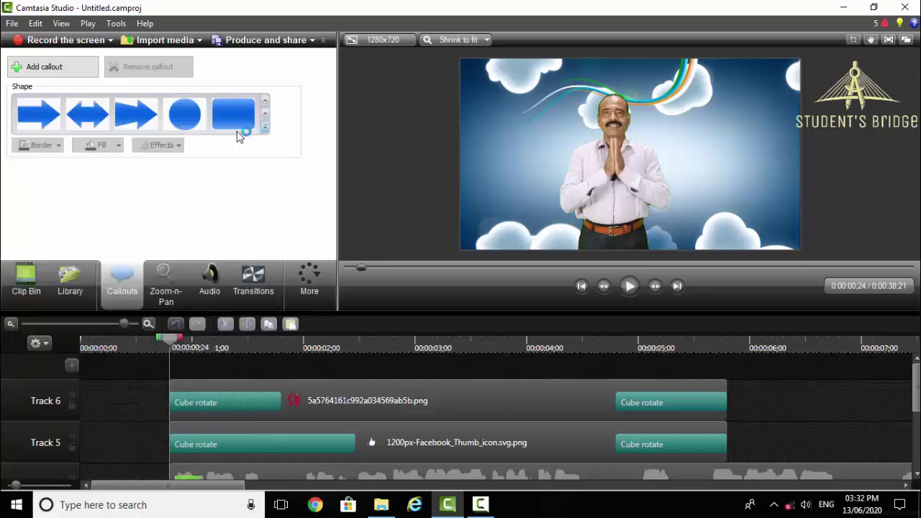
drag(620, 142, 597, 212)
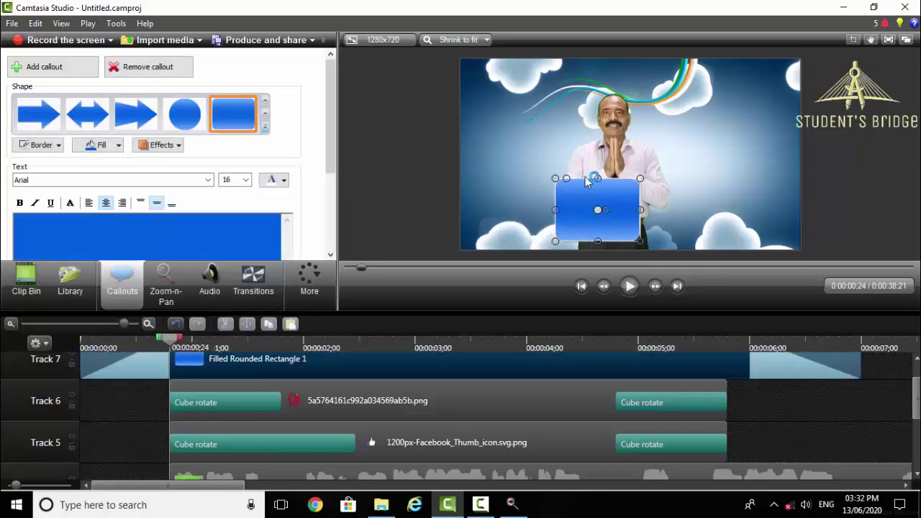
drag(598, 179, 801, 225)
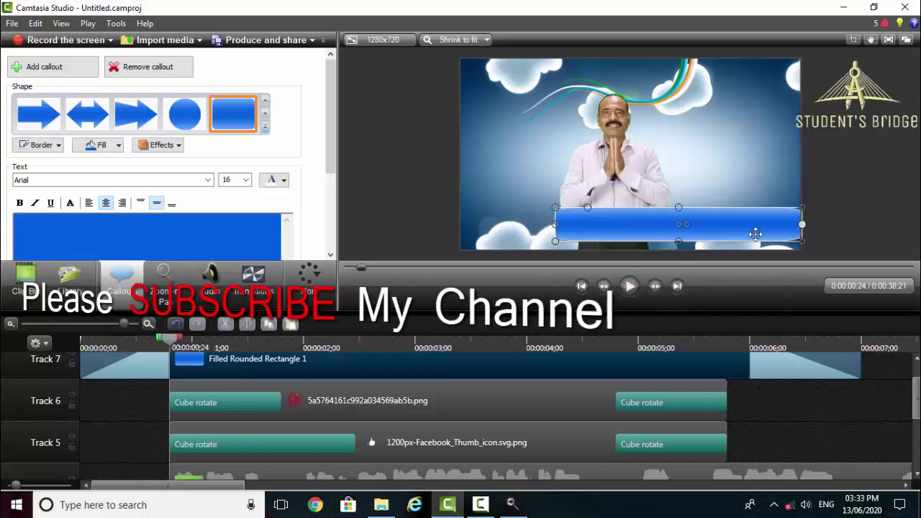
drag(546, 223, 461, 234)
Step: Try a light pink fill on the rounded rectangle callout
click(102, 144)
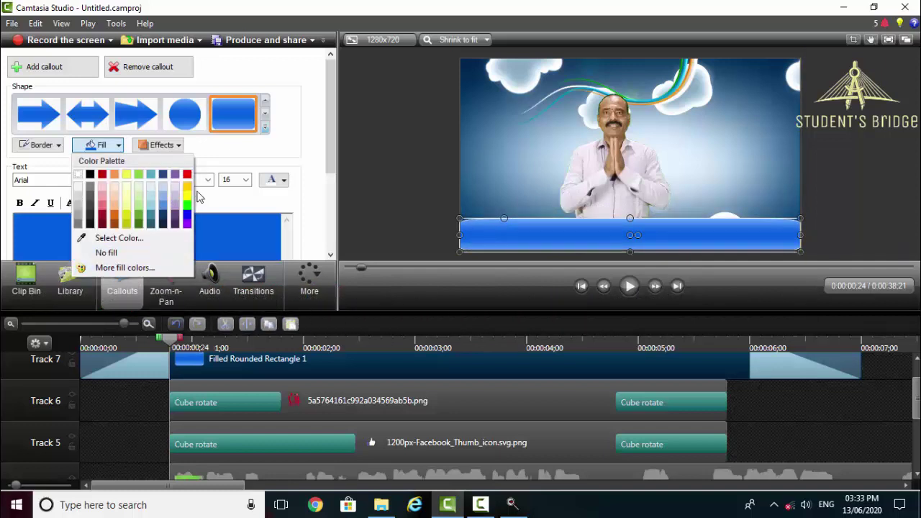
click(108, 202)
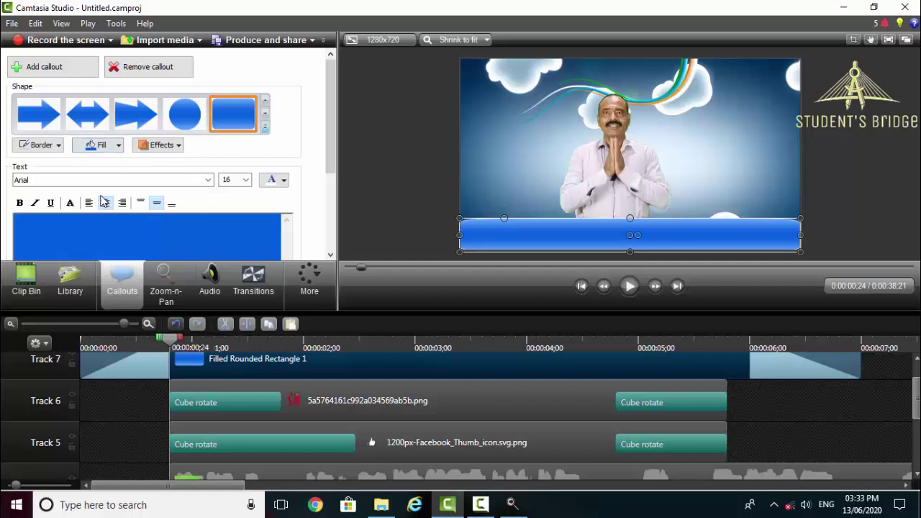
click(118, 145)
click(103, 198)
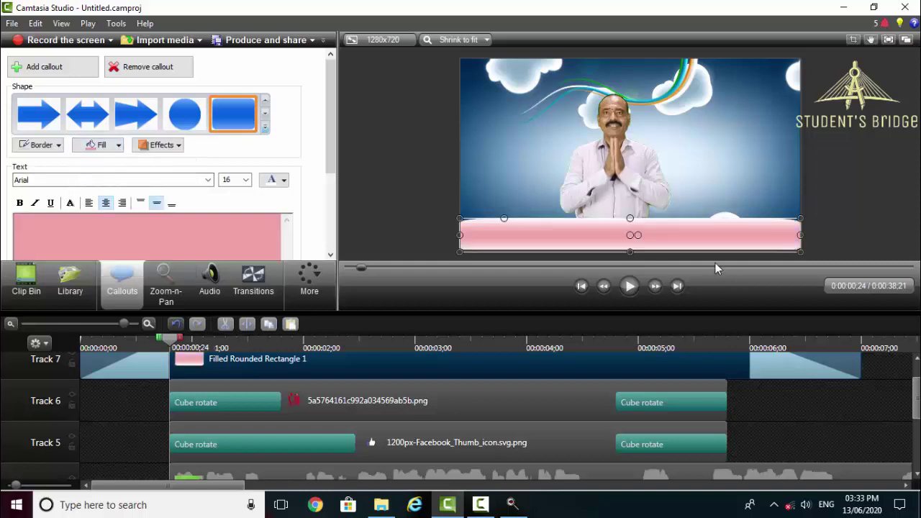
Step: Set the rounded rectangle callout to no fill and remove its border
click(115, 146)
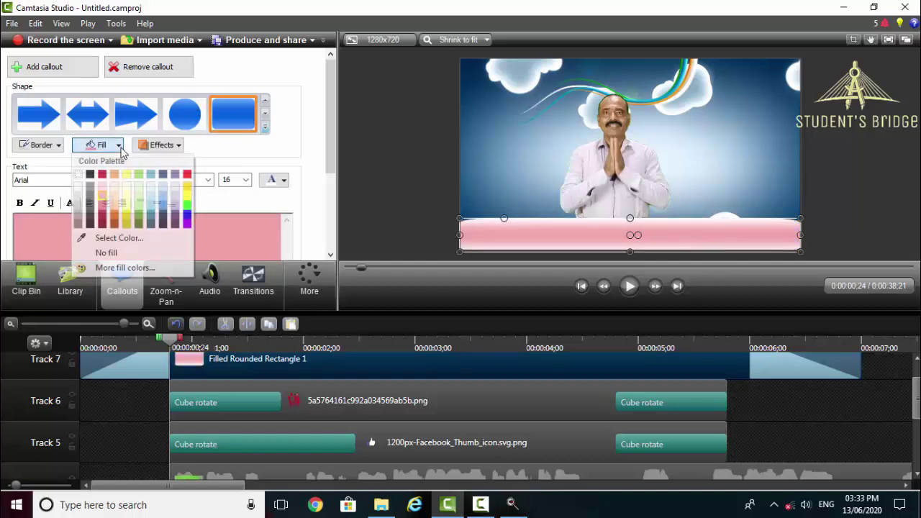
click(122, 254)
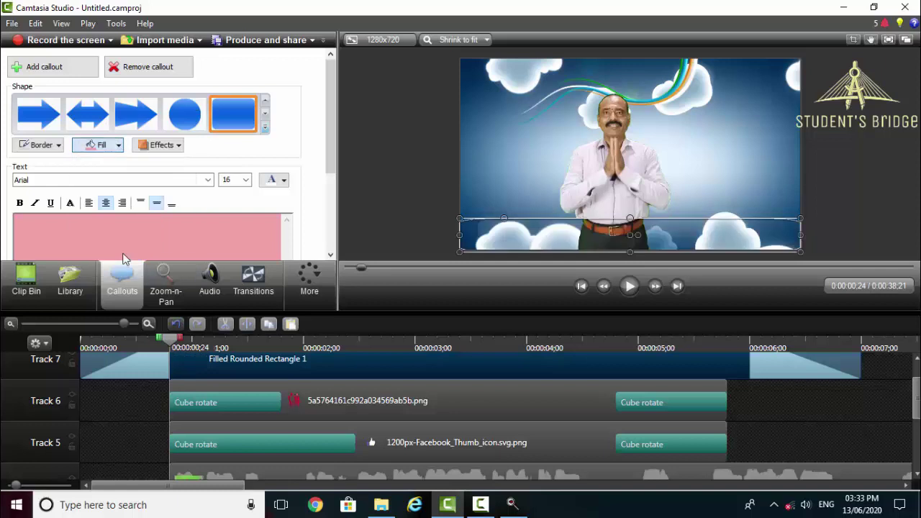
click(59, 144)
click(48, 250)
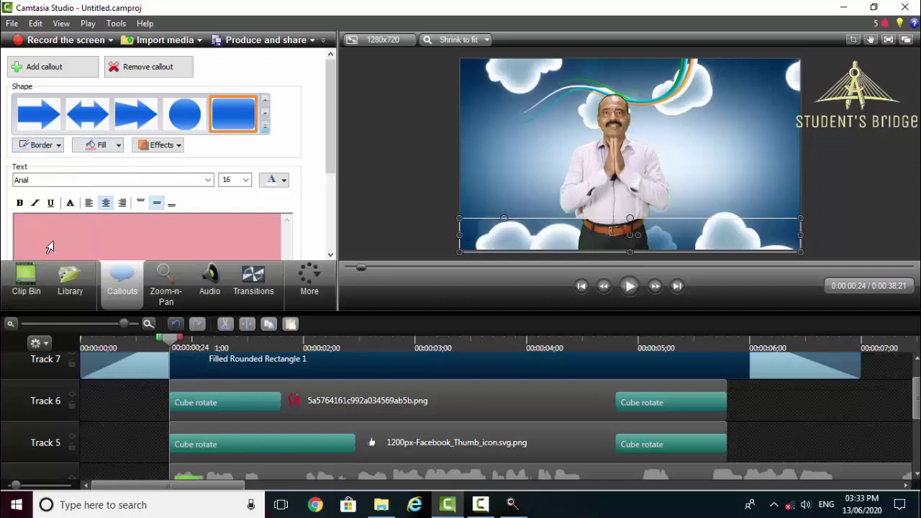
Step: Set the callout's text font to Kruti Dev 020 Condensed and place the cursor in its text area
click(208, 180)
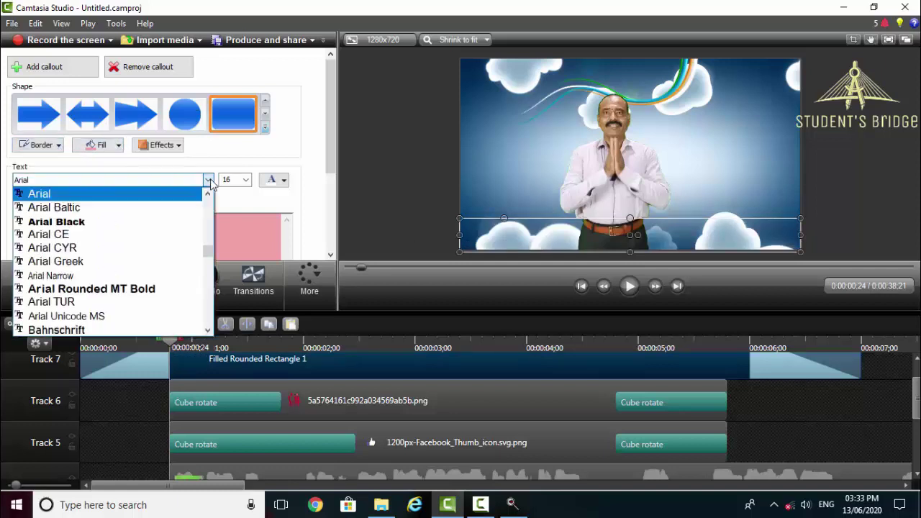
text(kr)
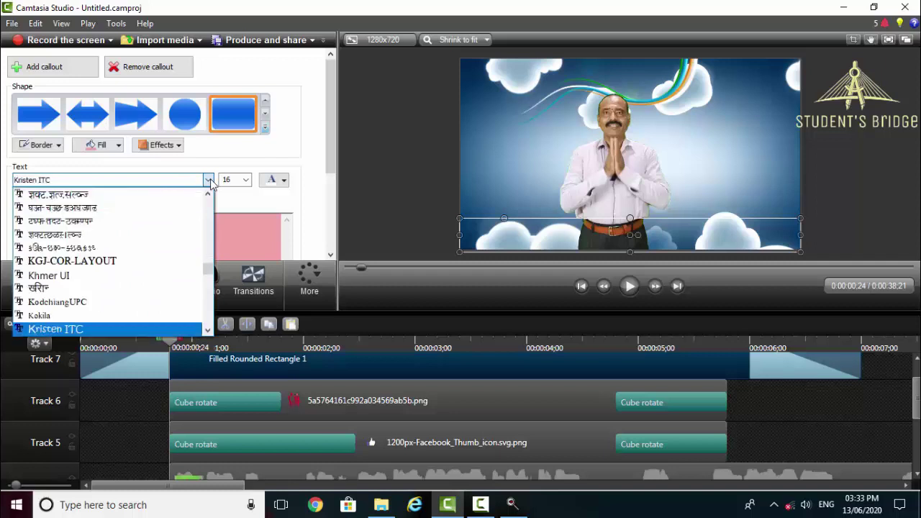
text(kru)
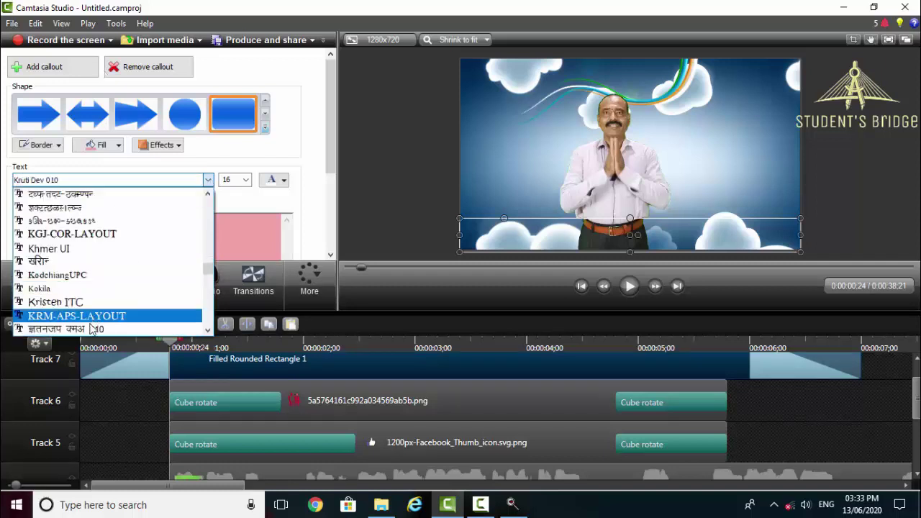
click(90, 330)
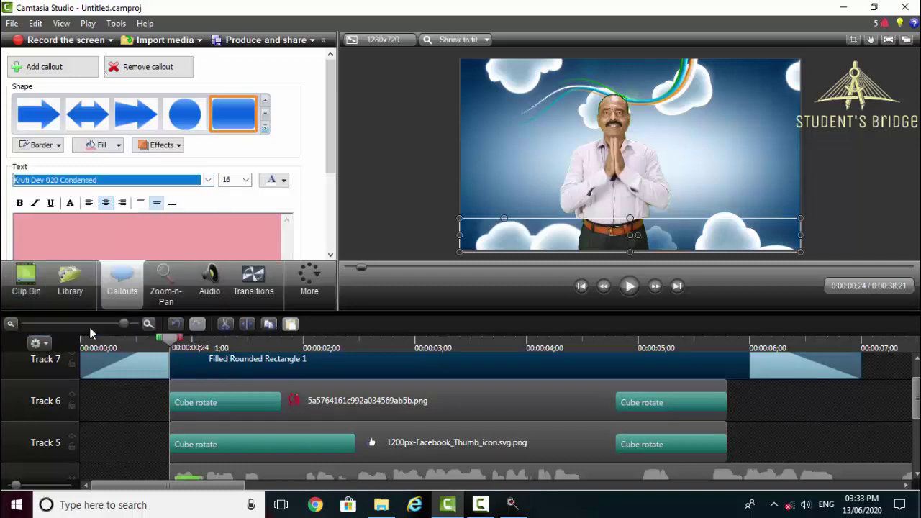
click(208, 180)
click(154, 233)
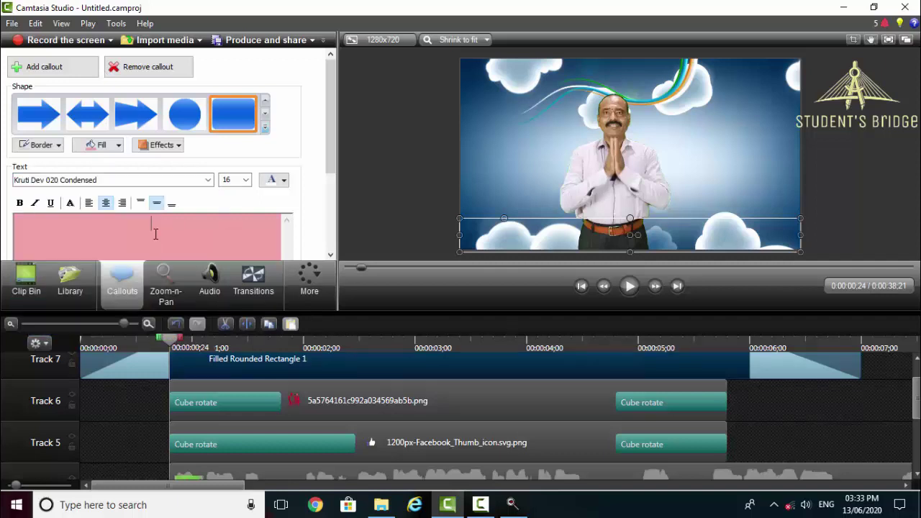
Step: Set the callout's text size to 72 and its text colour to blue
click(246, 180)
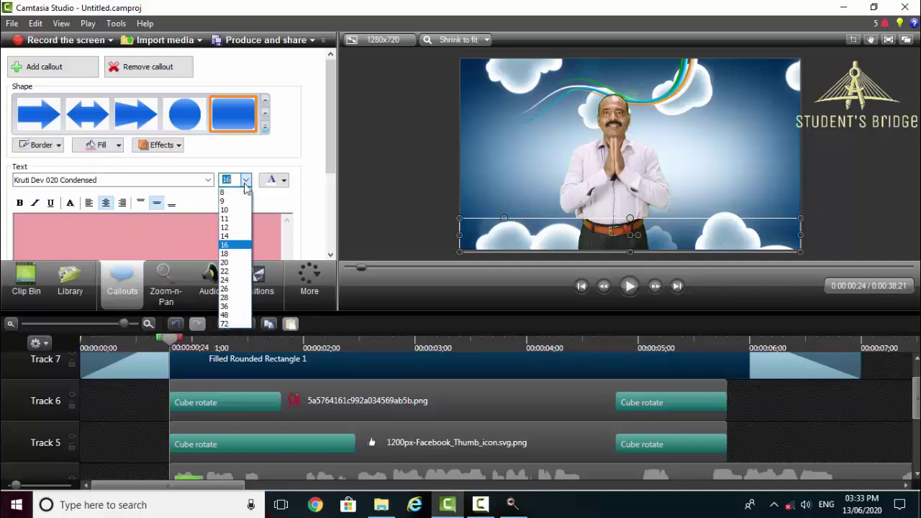
click(228, 327)
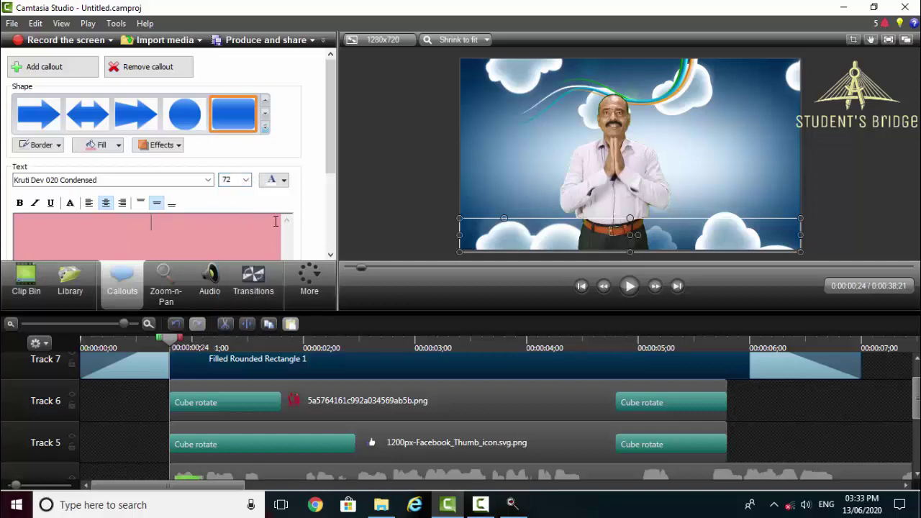
click(284, 180)
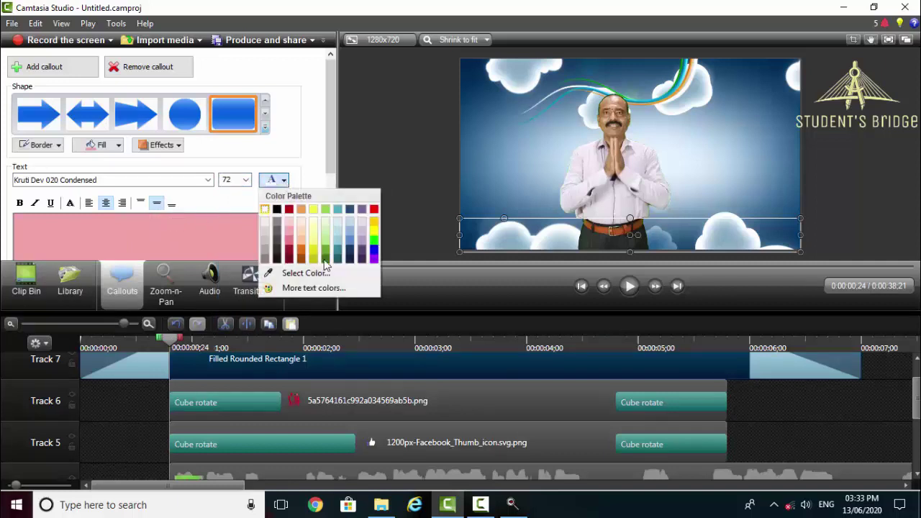
click(377, 248)
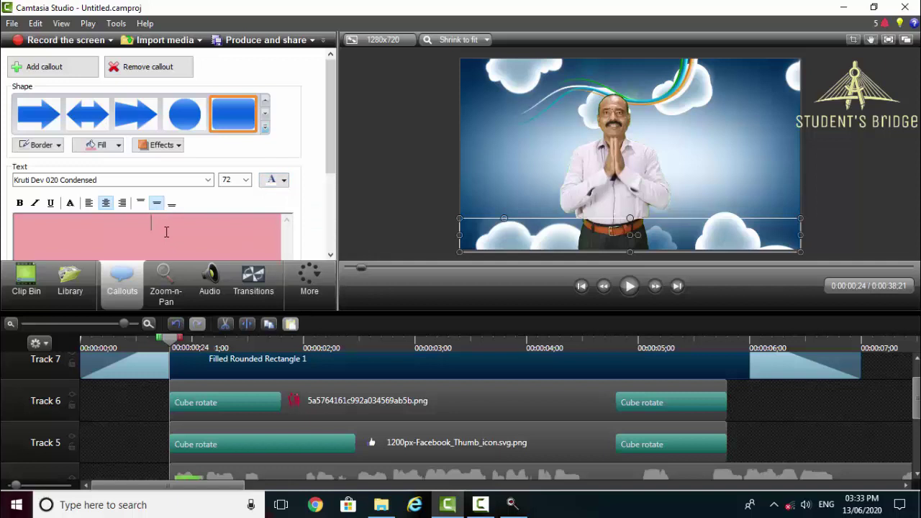
Step: Enter the person's name in Devanagari script as the callout text and colour it bright green
text(बड़ोगे आण्णा)
drag(243, 236, 65, 242)
click(285, 181)
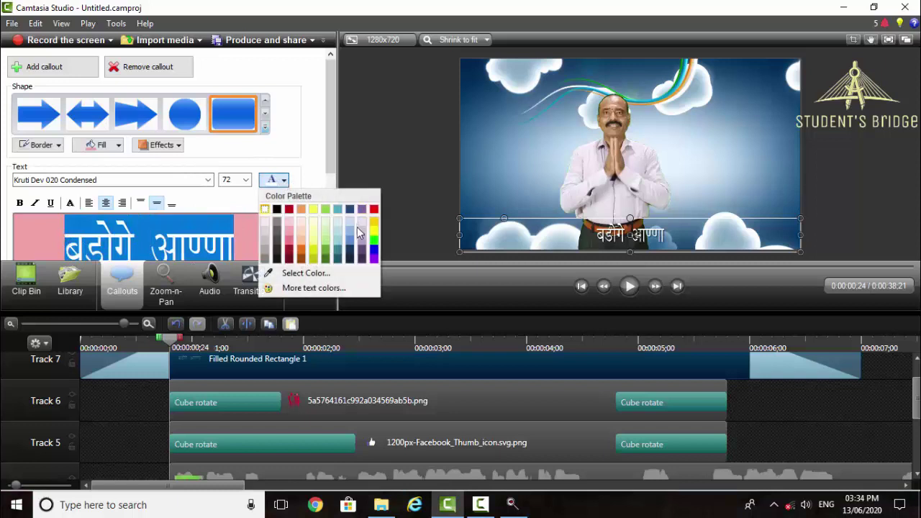
click(374, 243)
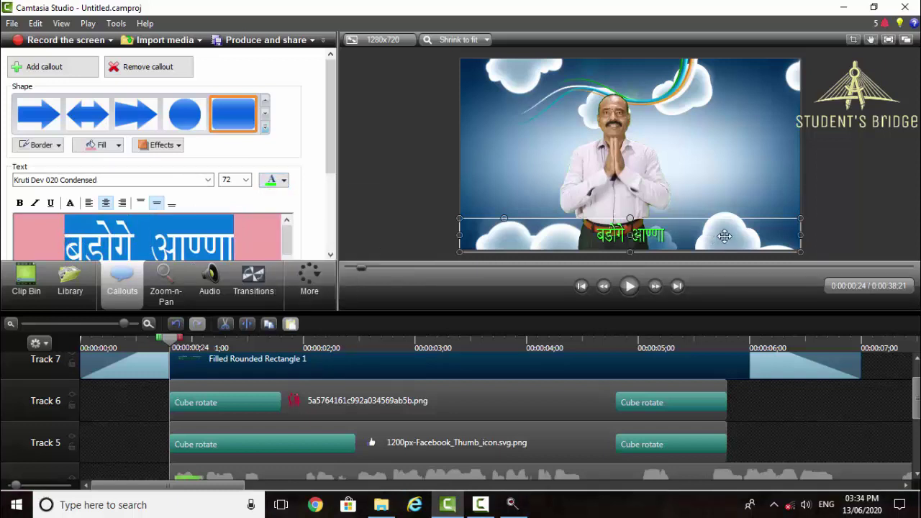
Step: Move the text callout slightly left and down on the canvas and deselect it
drag(724, 236, 706, 238)
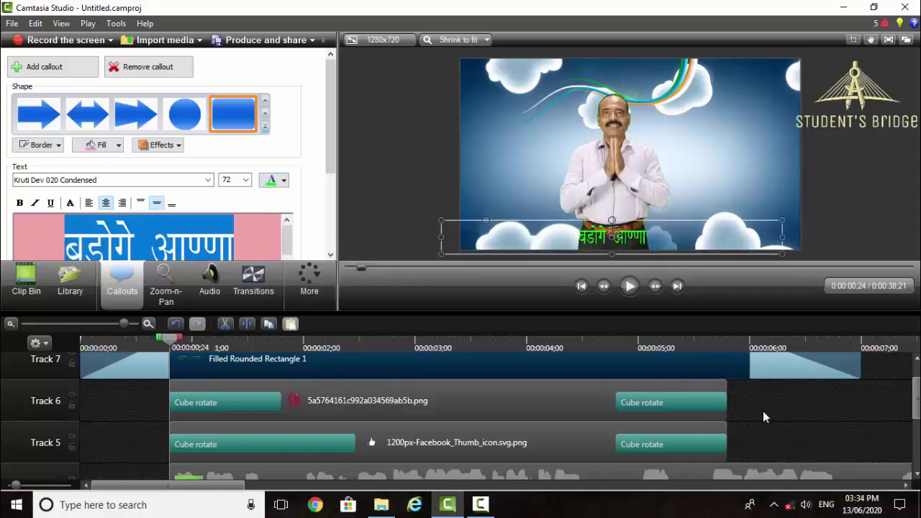
click(775, 410)
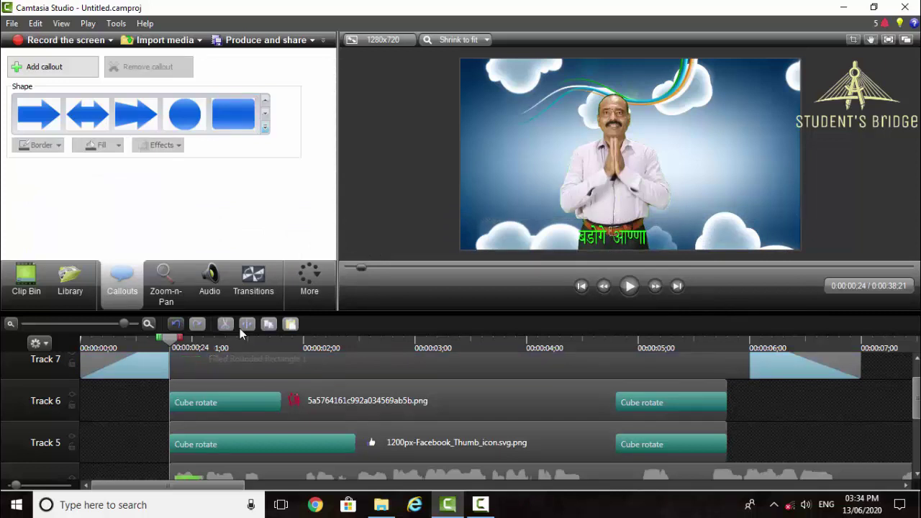
Step: Remove the rounded rectangle callout's fades by setting both fade in and fade out to 0.00 seconds
click(271, 368)
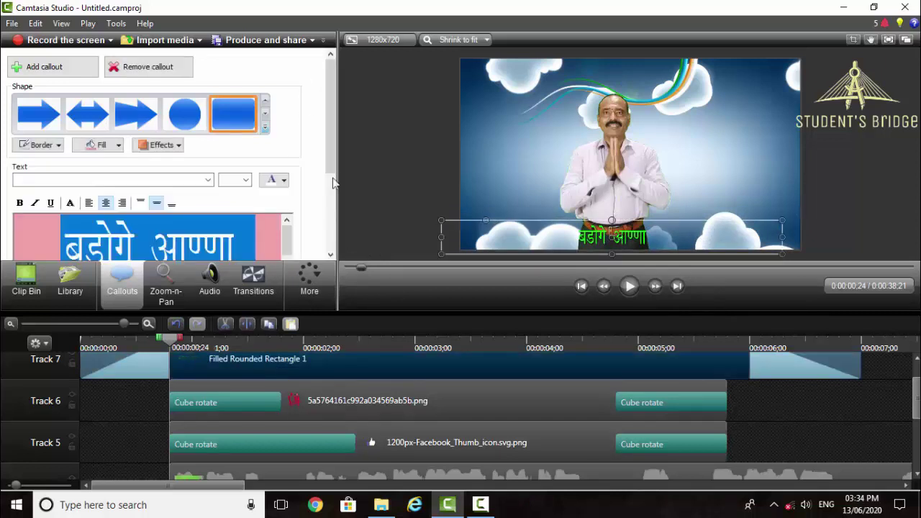
click(331, 254)
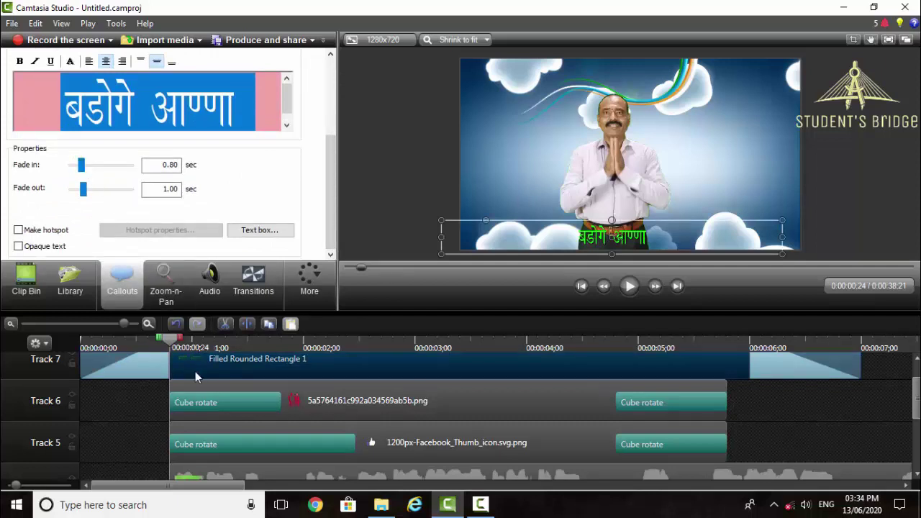
drag(172, 342, 87, 363)
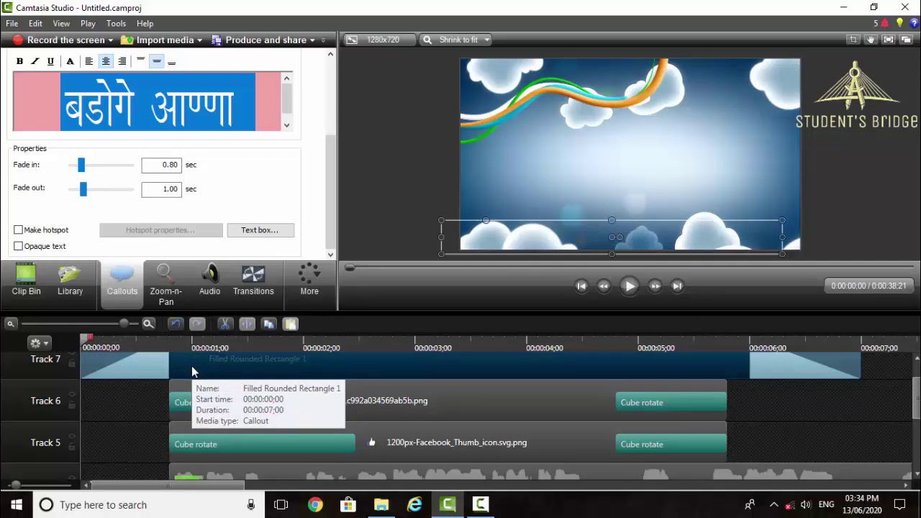
drag(81, 164, 140, 205)
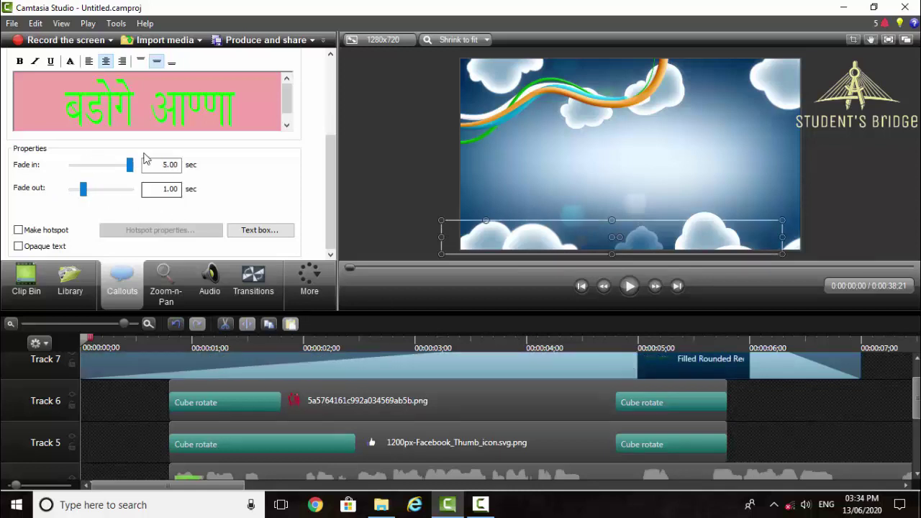
drag(128, 165, 57, 168)
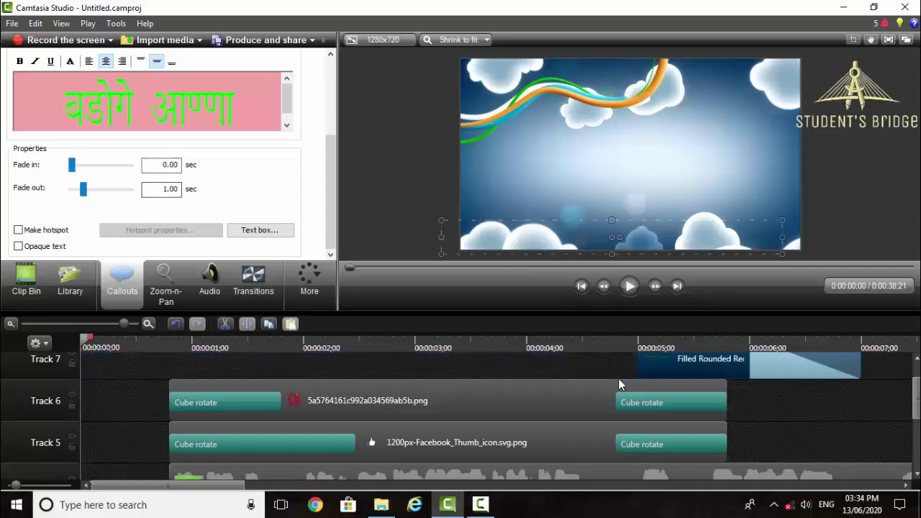
scroll(618, 378, up, 1)
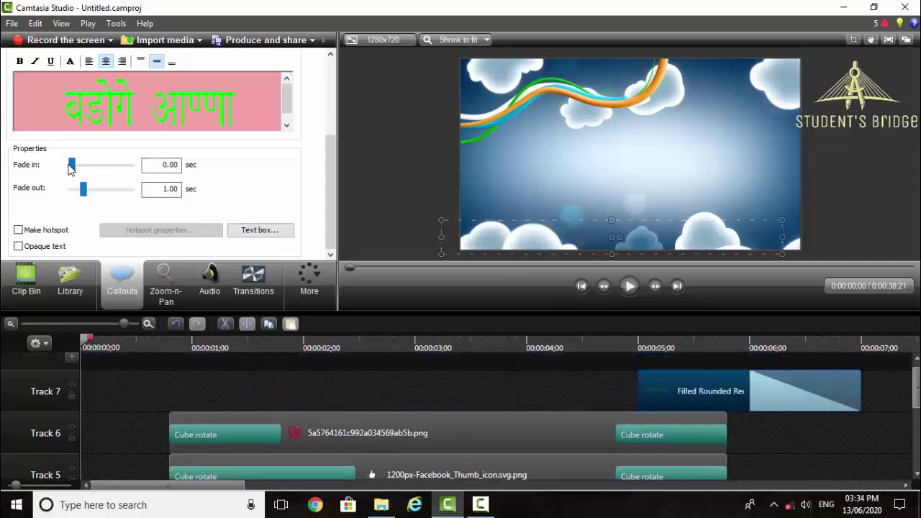
drag(83, 188, 28, 197)
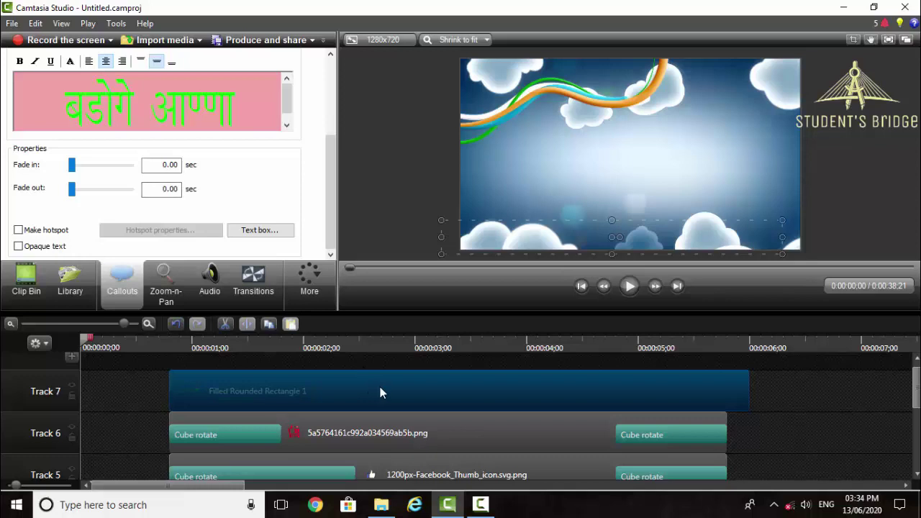
Step: Add the Slide right transition to both ends of the callout and lengthen the opening one to 00:00:01;27
click(260, 281)
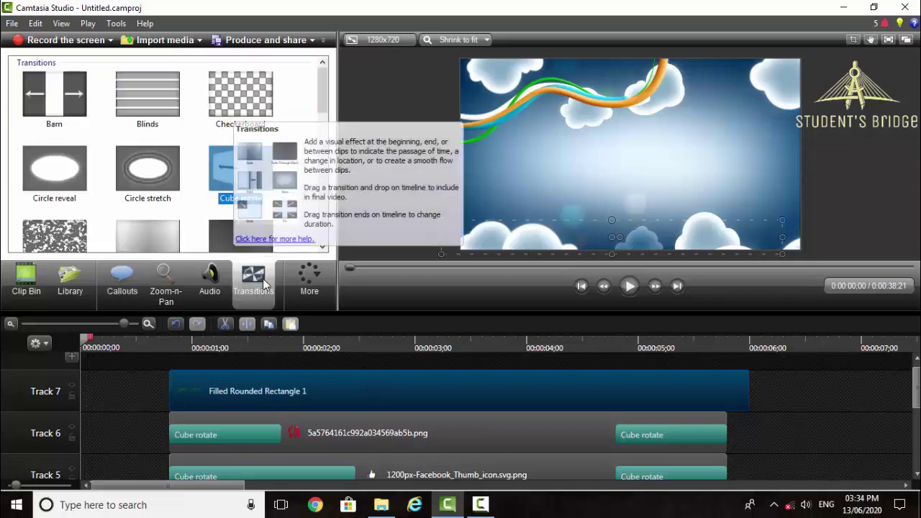
scroll(107, 180, down, 6)
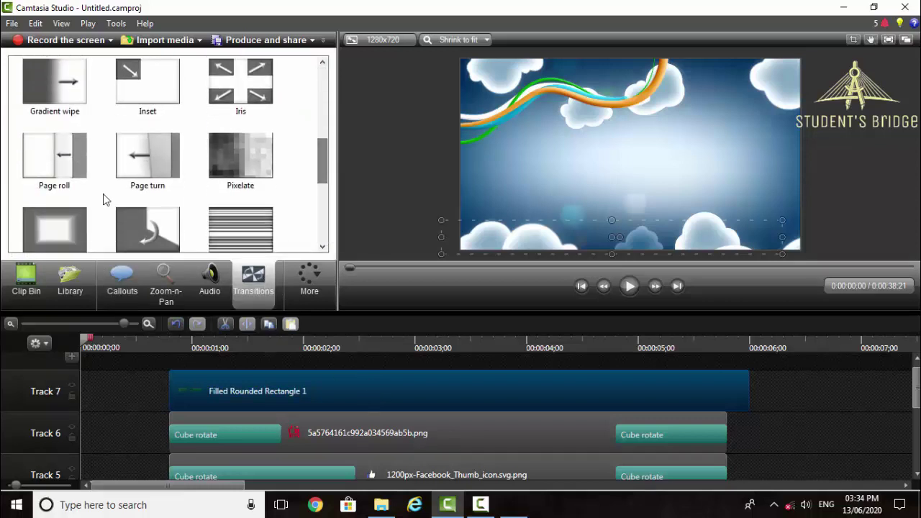
scroll(77, 146, down, 2)
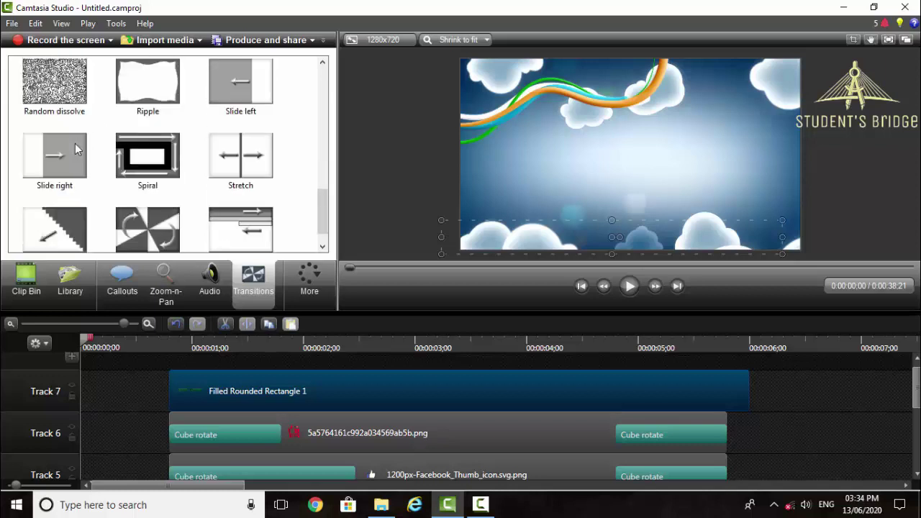
scroll(77, 146, down, 1)
click(64, 137)
right_click(64, 137)
click(89, 146)
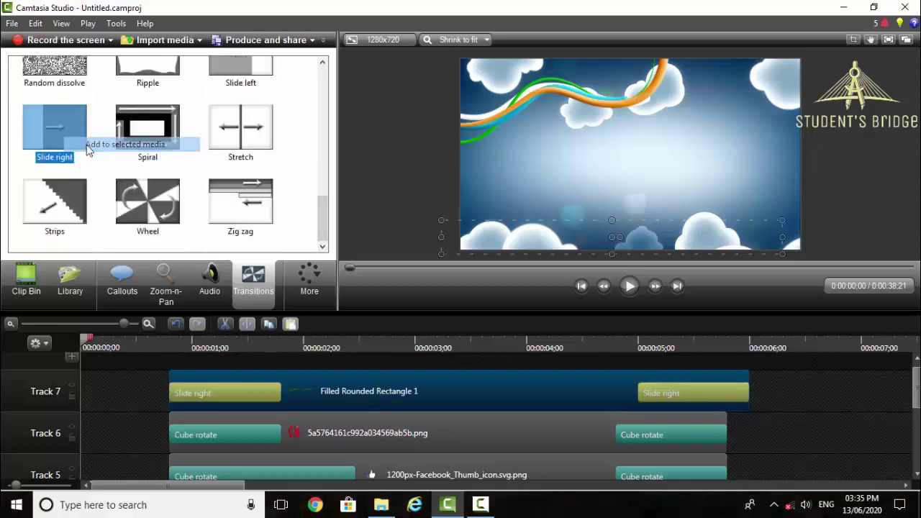
drag(285, 392, 381, 397)
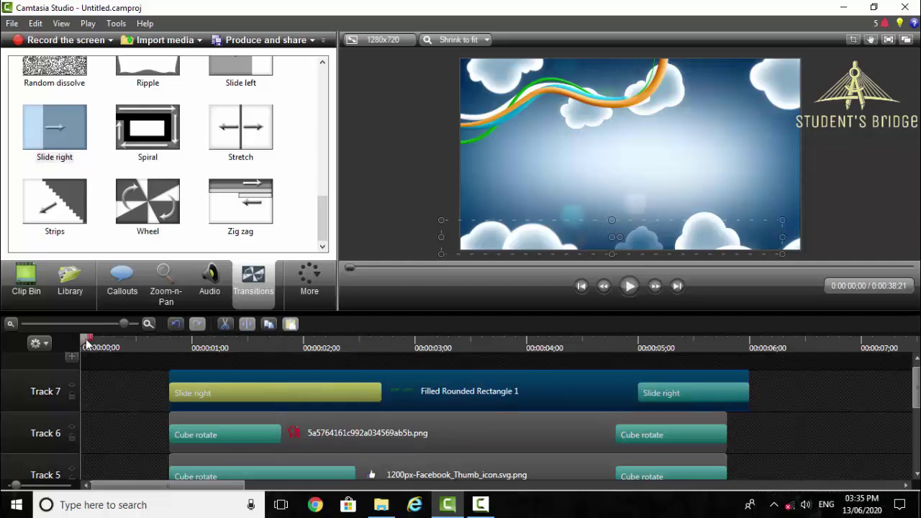
drag(85, 344, 170, 347)
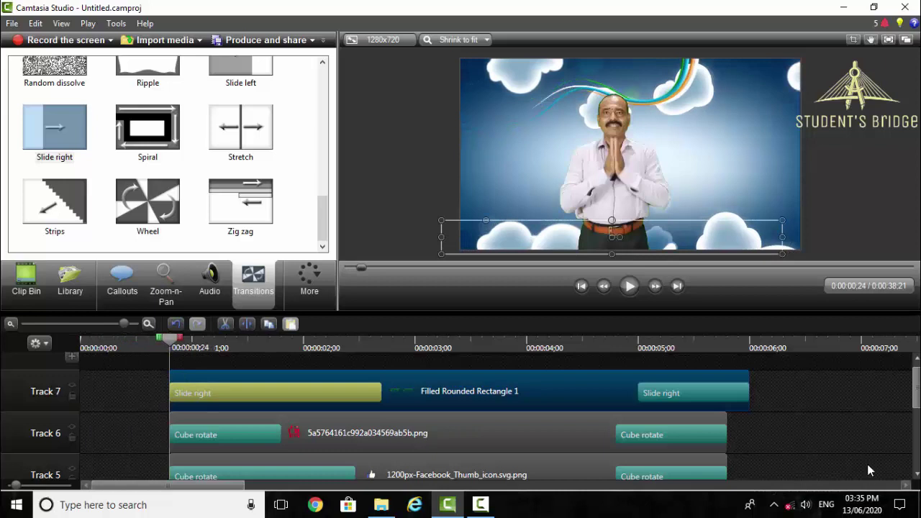
Step: Set the callout's text size to 100
click(472, 384)
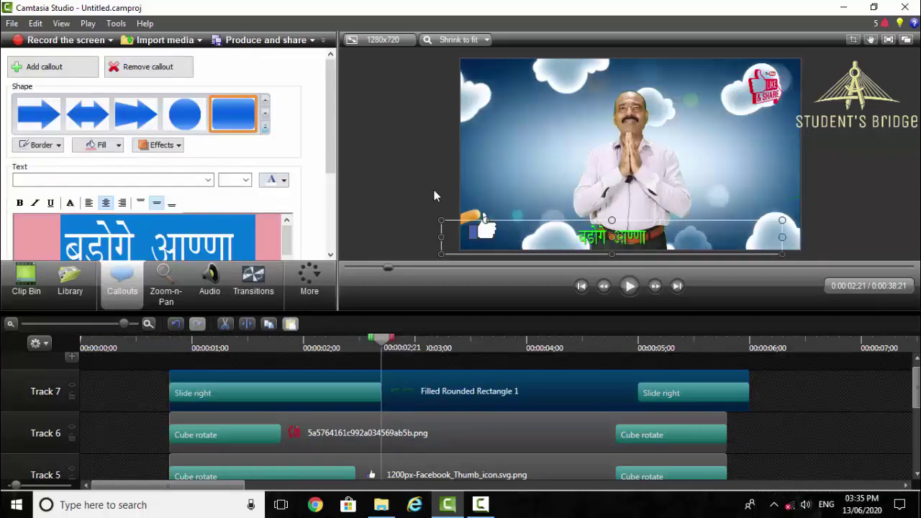
click(245, 179)
text(100)
key(Return)
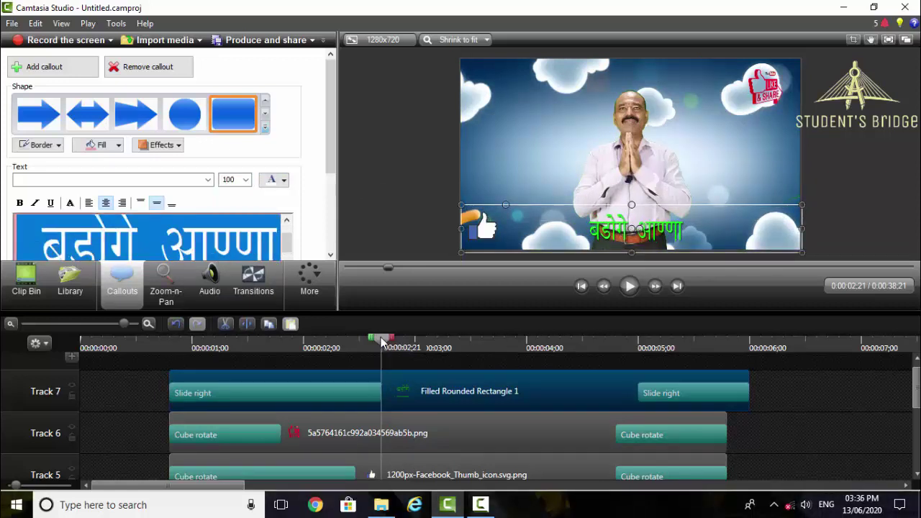
Step: Play the timeline from 0:00:00;24 through the closing transition to check the enlarged callout and its Slide right transitions
click(170, 397)
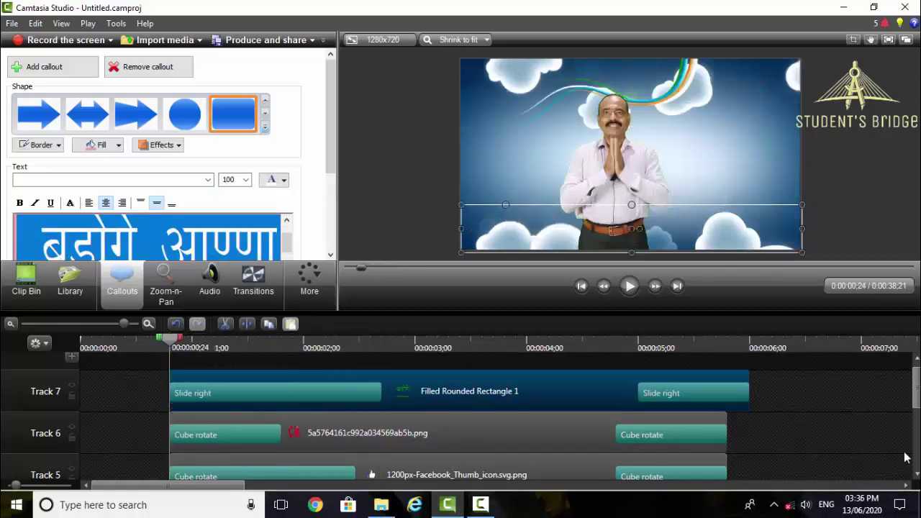
key(space)
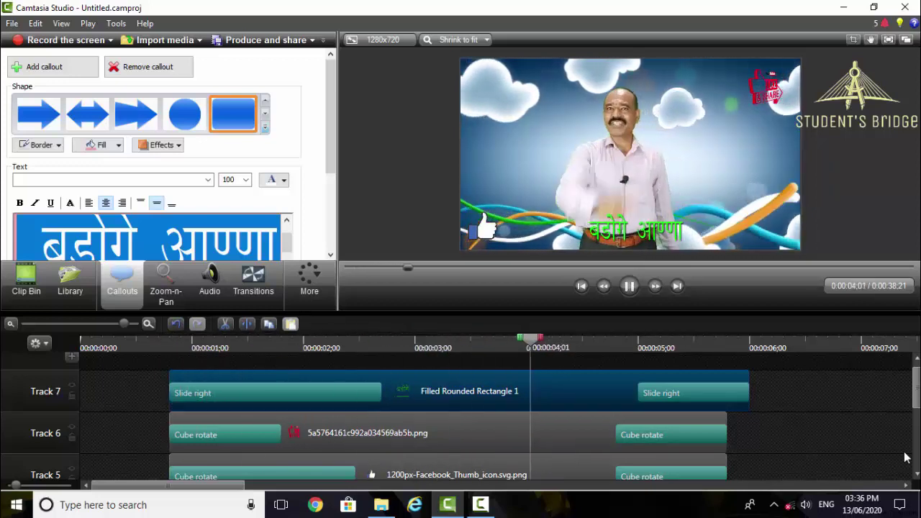
key(space)
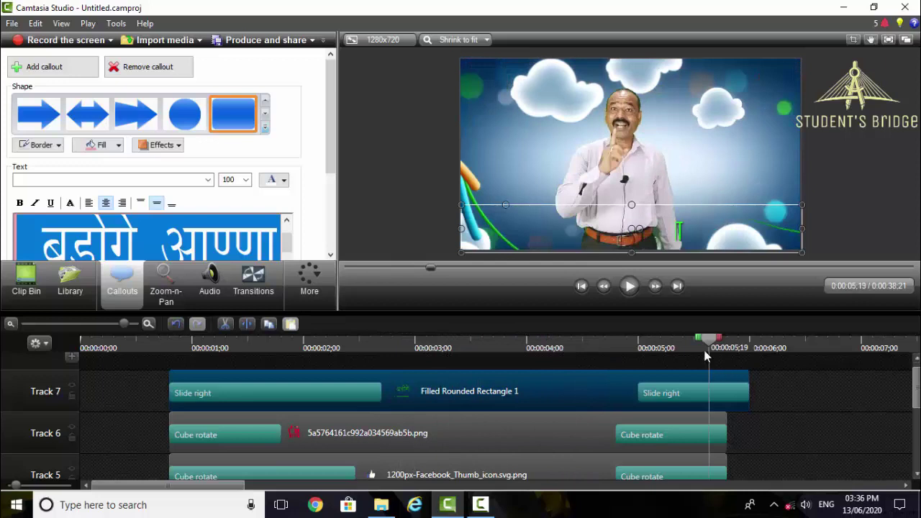
drag(705, 355, 344, 439)
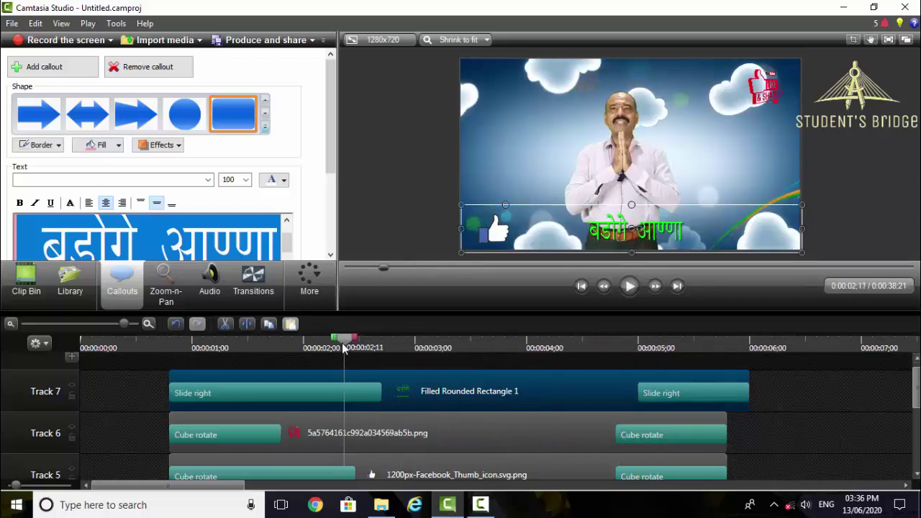
drag(344, 349, 155, 392)
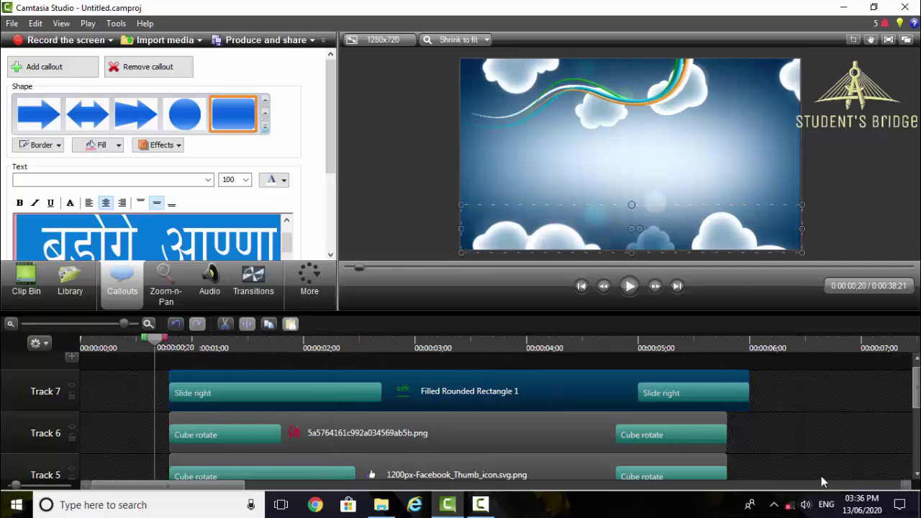
Step: Add Working It.mp3 from the clip bin to a new track above the callout, starting at 0:00:00;24
scroll(324, 351, down, 2)
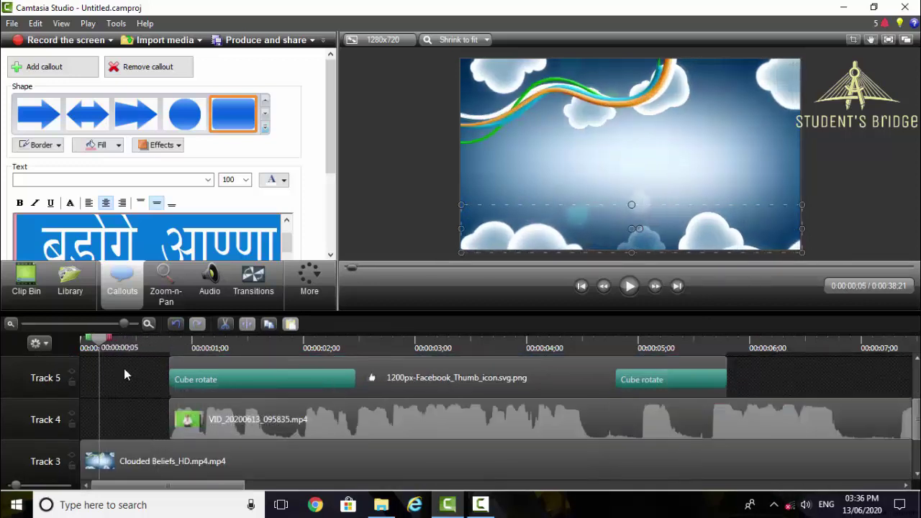
click(167, 386)
scroll(260, 423, up, 2)
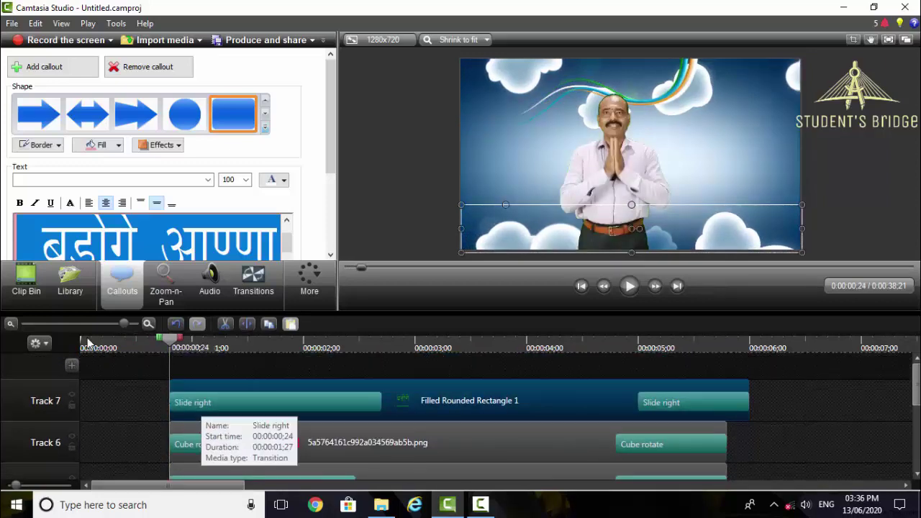
click(37, 282)
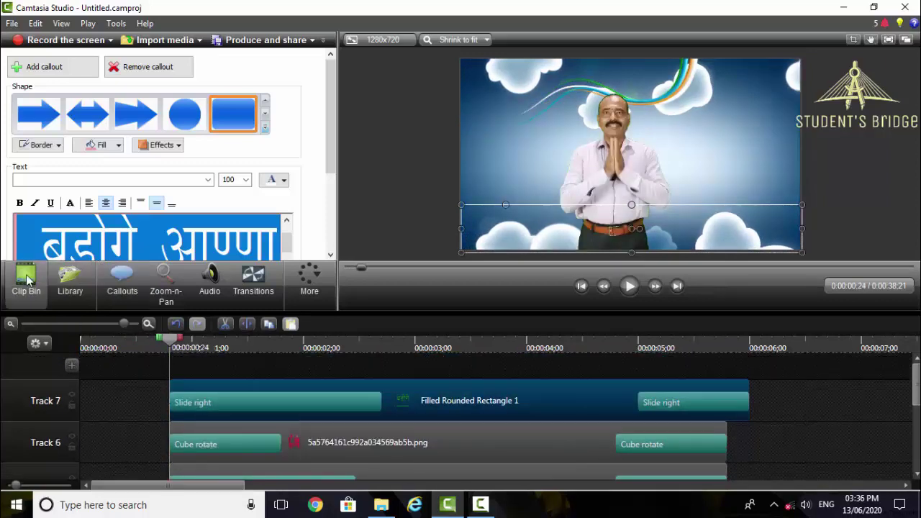
scroll(121, 196, down, 5)
scroll(121, 201, up, 5)
click(49, 216)
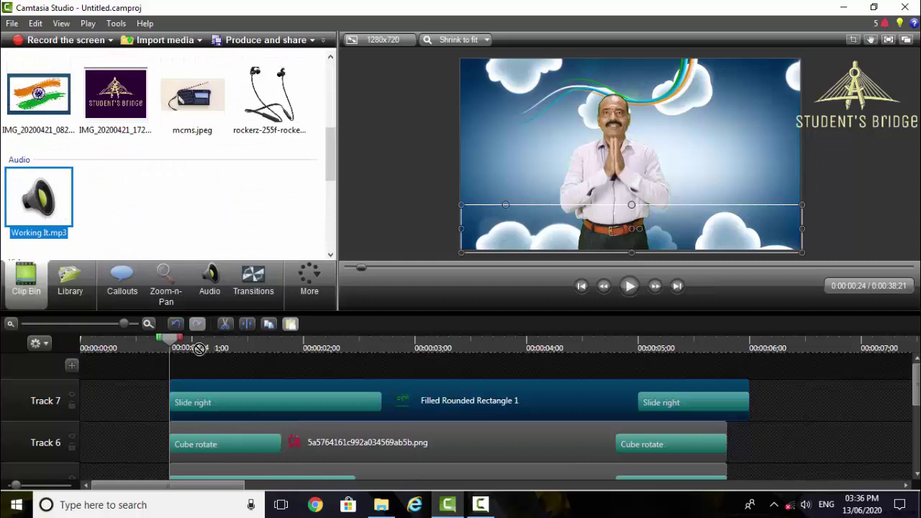
drag(199, 348, 216, 367)
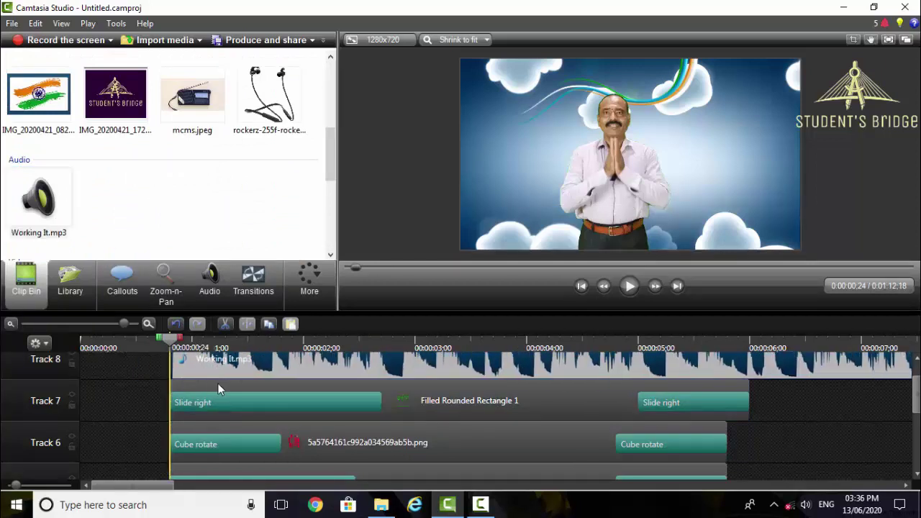
Step: Enable volume leveling with medium volume variation for Working It.mp3 and lower the clip's volume strongly
click(223, 287)
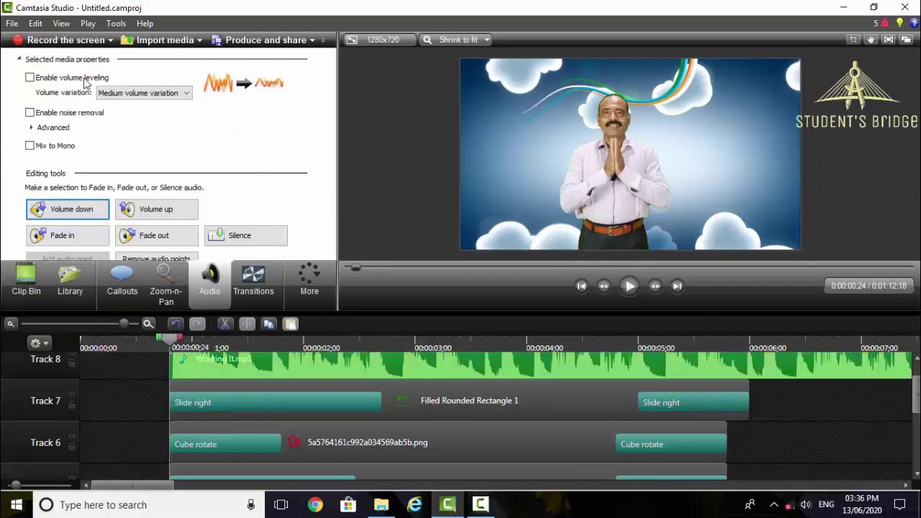
click(29, 78)
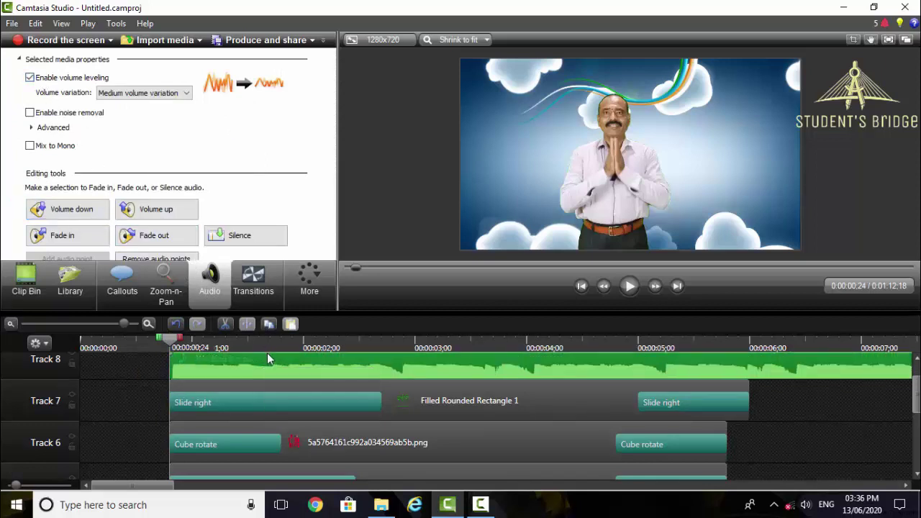
drag(267, 353, 267, 372)
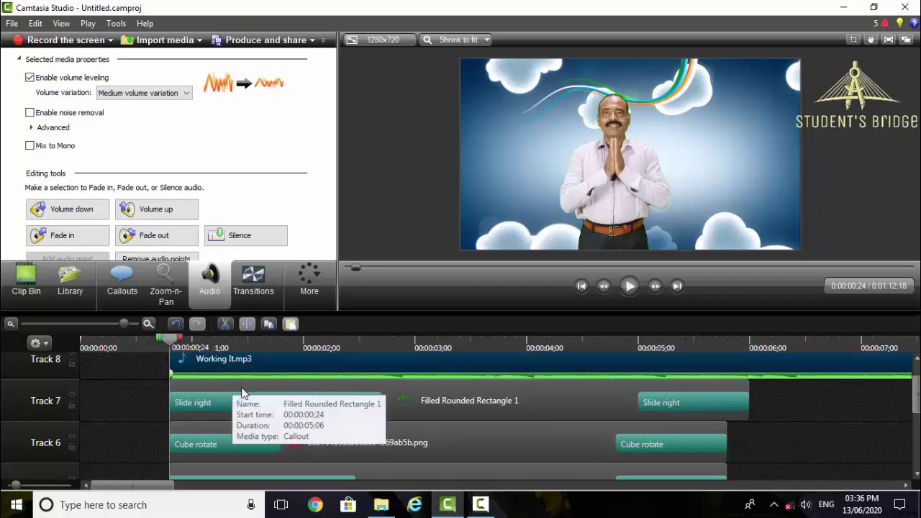
Step: Play the timeline from 0:00:00;24 to check the background music level and return the playhead to that point
key(space)
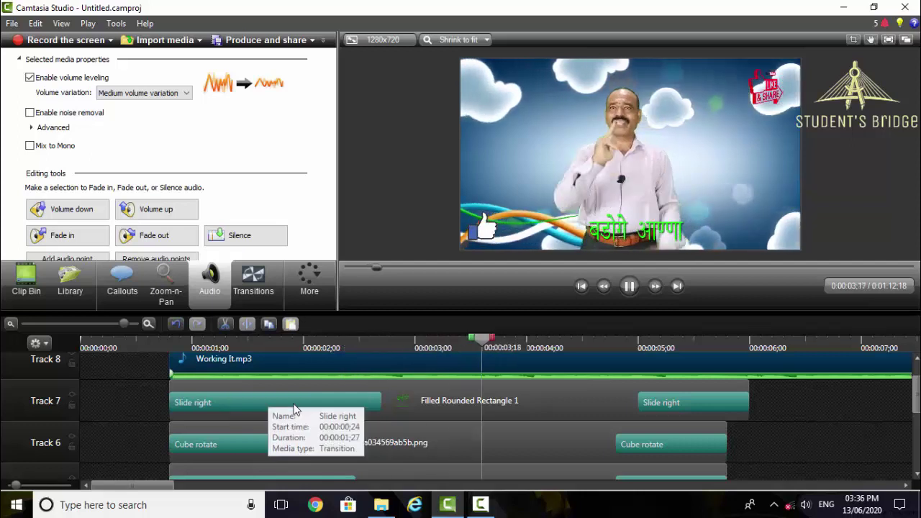
key(space)
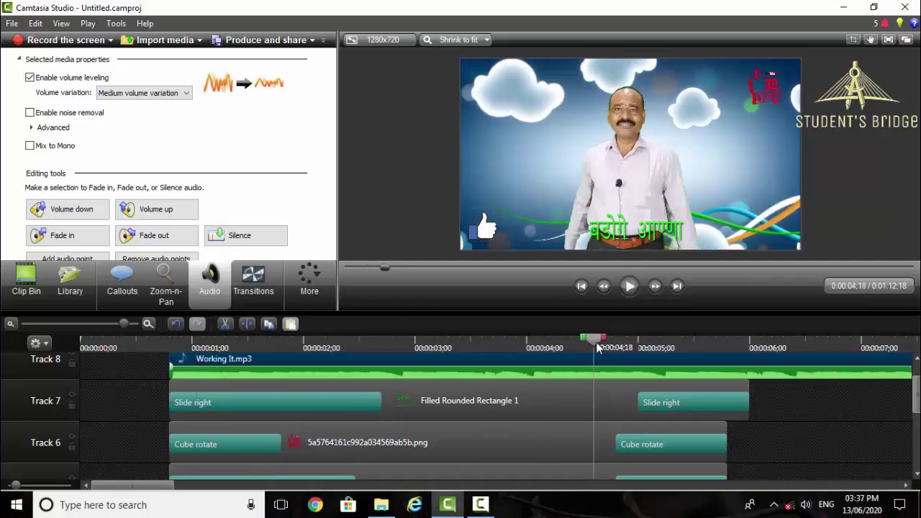
drag(596, 347, 171, 412)
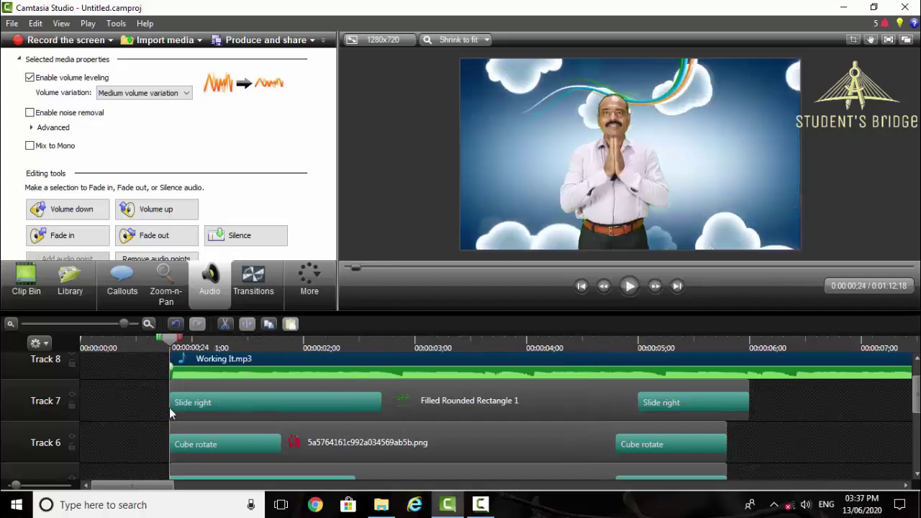
Step: Play the timeline from 0:00:00;24 to recheck the background music, return the playhead there, and look over the tracks
key(space)
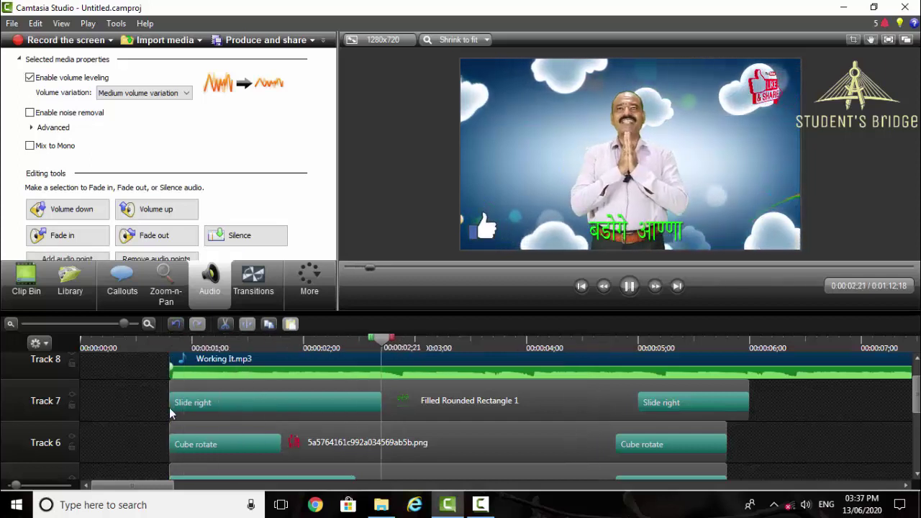
key(space)
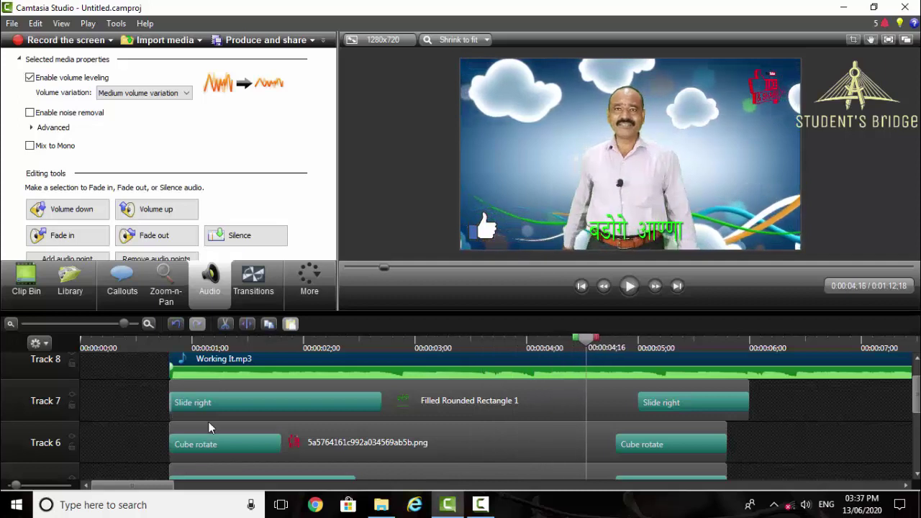
drag(586, 340, 179, 442)
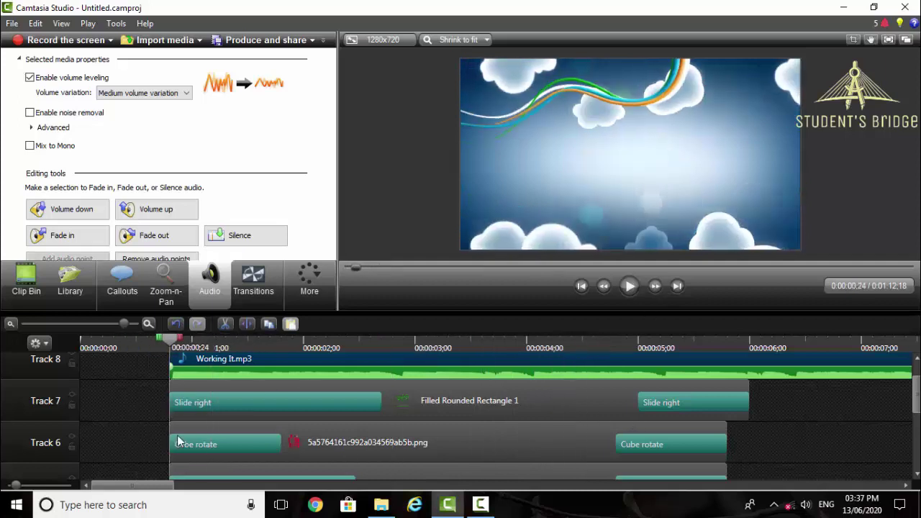
scroll(557, 476, up, 1)
scroll(484, 436, down, 3)
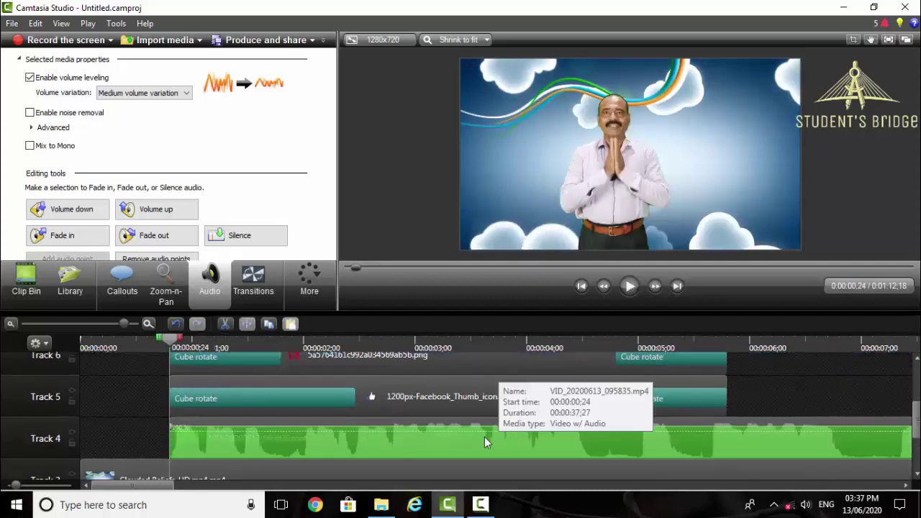
scroll(374, 444, down, 2)
scroll(374, 445, up, 5)
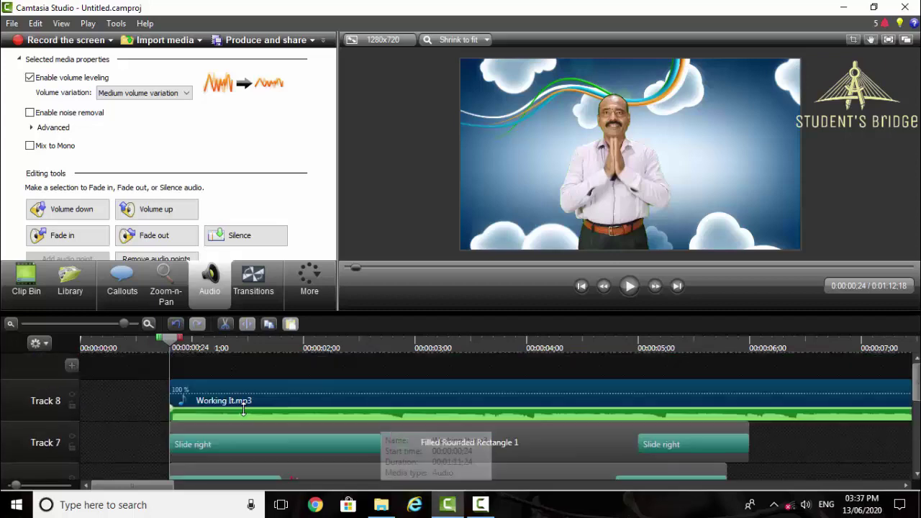
Step: Add the Student's Bridge logo image IMG_20200421_172732.jpg from the clip bin to a new track above the music, starting at 0:00:00;24
click(26, 284)
scroll(120, 144, up, 5)
scroll(120, 206, down, 3)
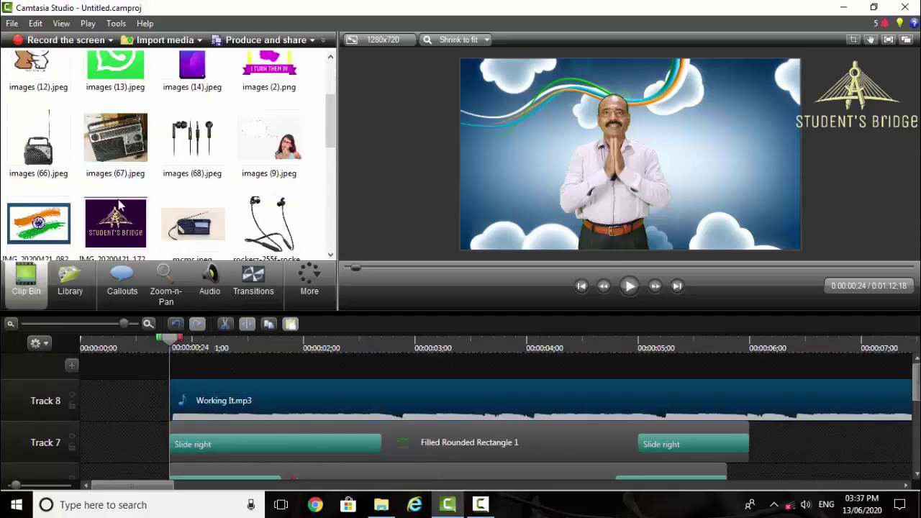
click(120, 212)
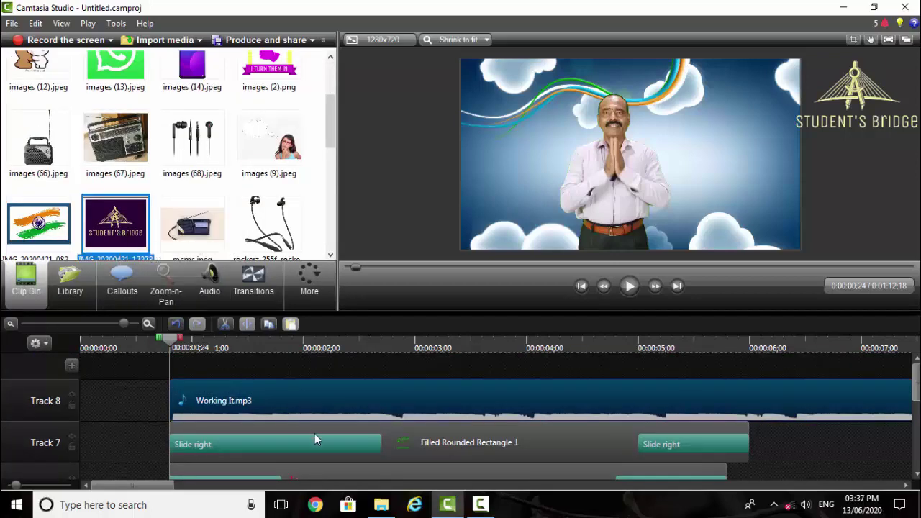
drag(135, 229, 181, 380)
Step: Crop the white border off all sides of the Student's Bridge logo image
click(854, 42)
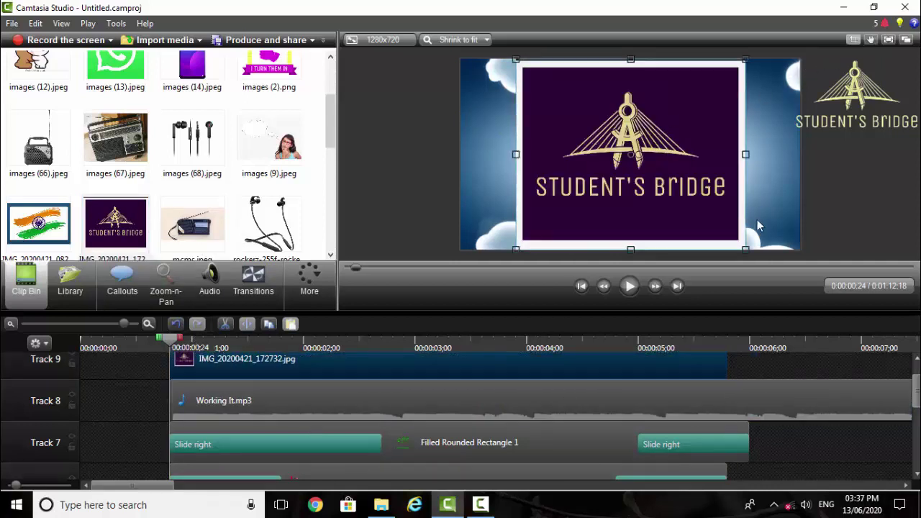
drag(747, 251, 730, 234)
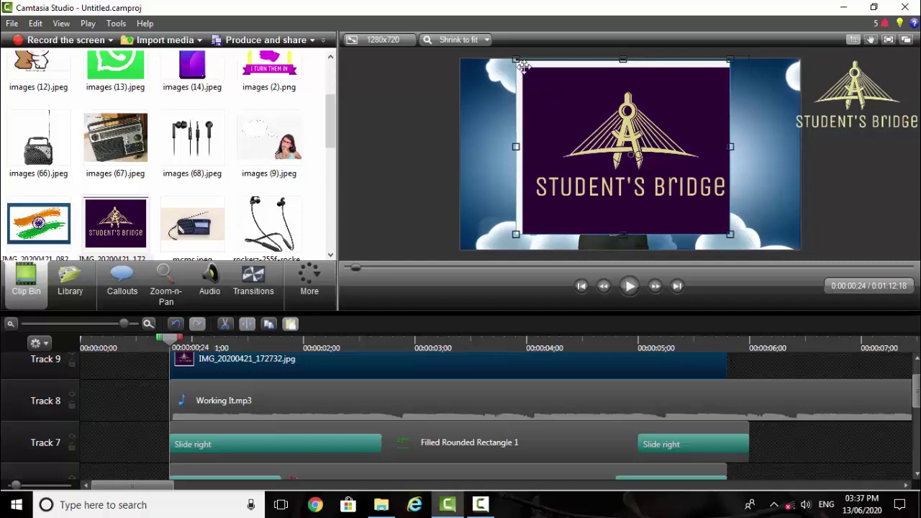
drag(523, 66, 532, 89)
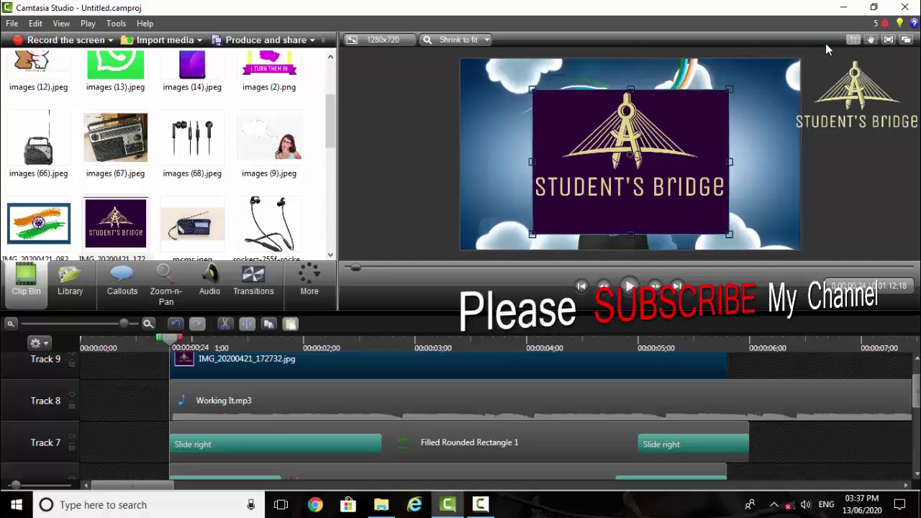
click(850, 44)
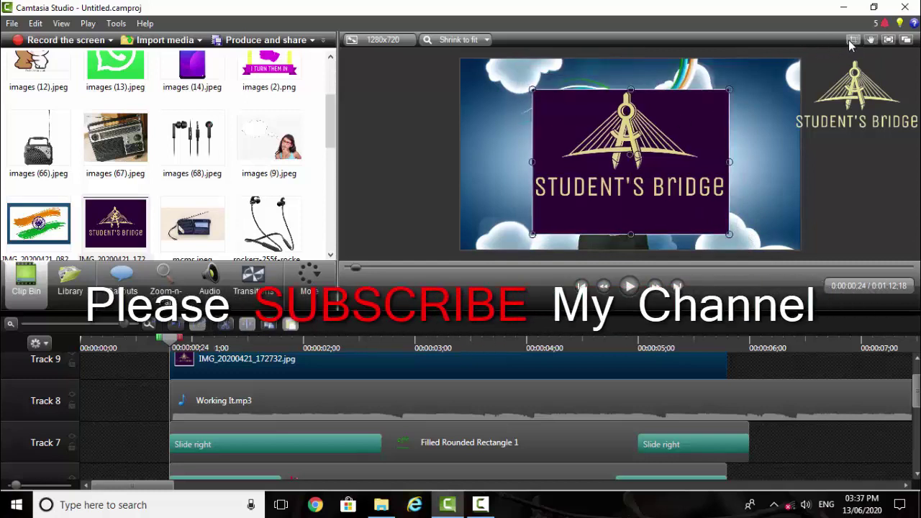
Step: Remove the dark purple background color from the logo image, sampling the color from the image itself
click(308, 277)
click(316, 313)
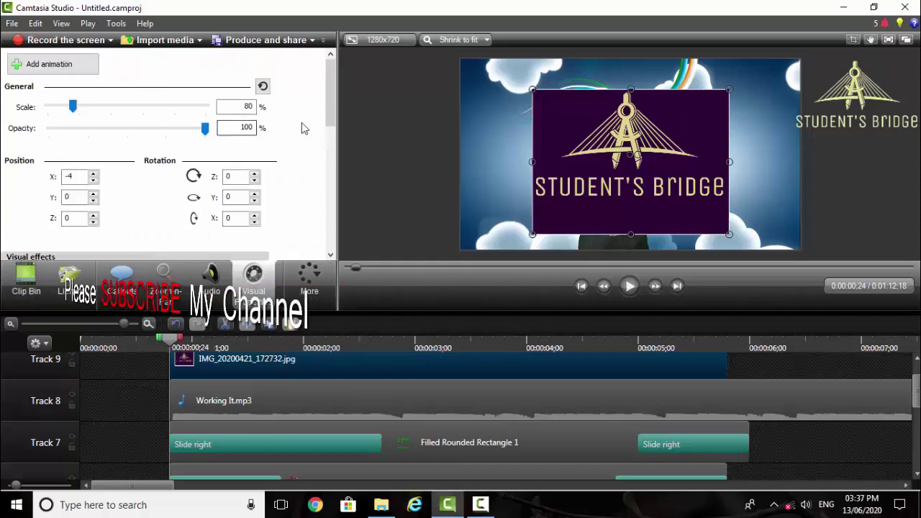
scroll(304, 127, down, 5)
click(11, 163)
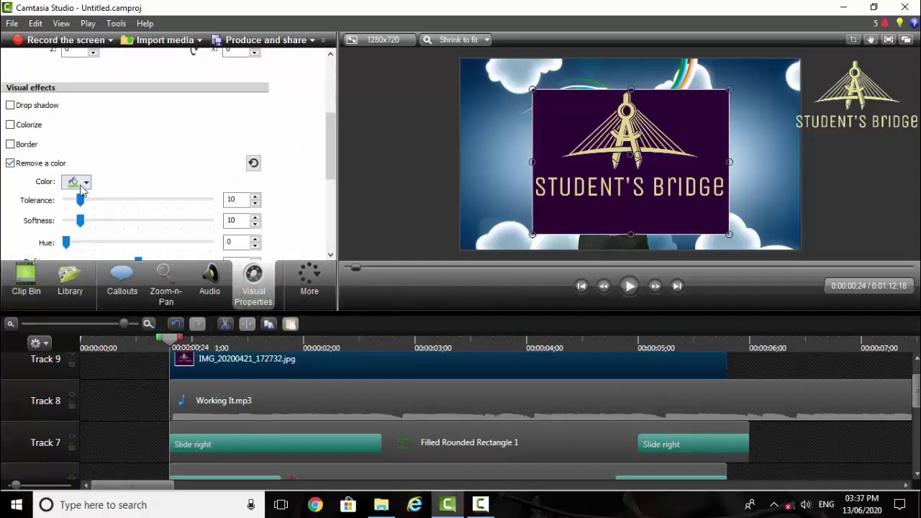
click(76, 181)
click(104, 274)
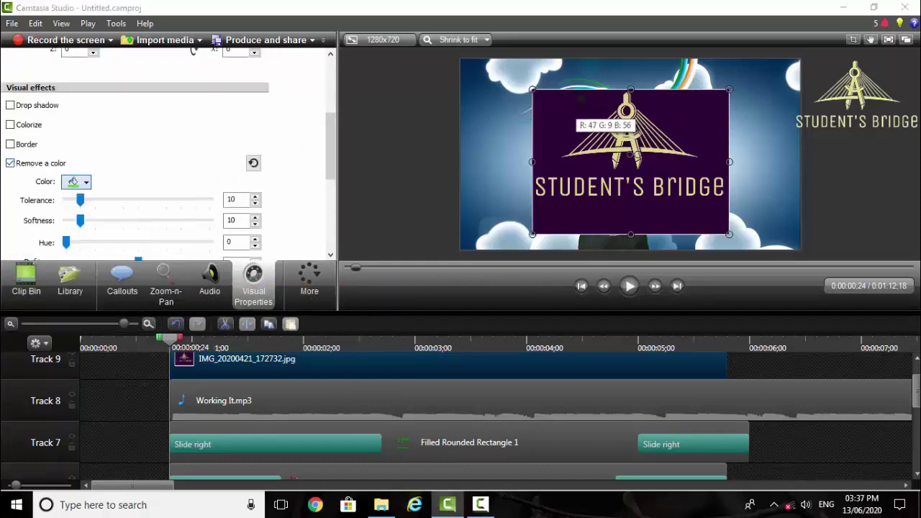
click(561, 112)
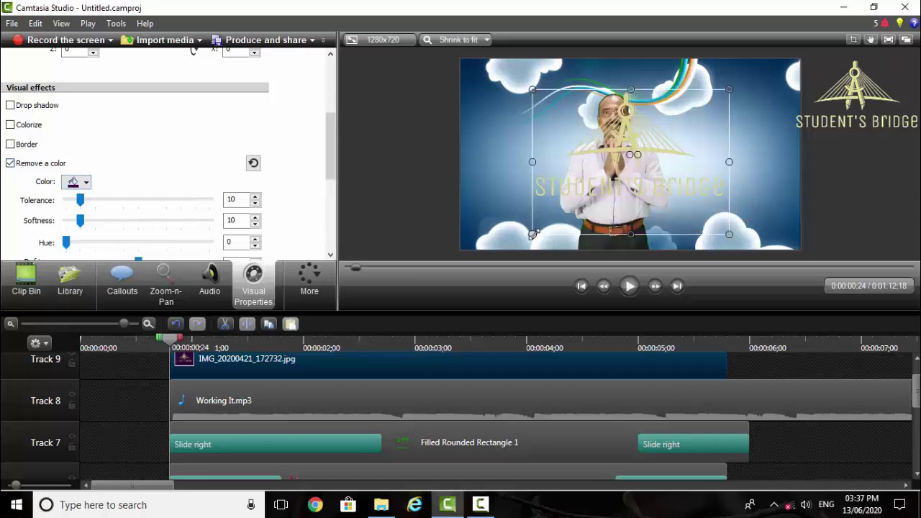
Step: Shrink the logo to a small overlay and place it in the upper-left corner of the video frame
drag(532, 235, 668, 133)
drag(697, 106, 497, 72)
drag(529, 100, 490, 76)
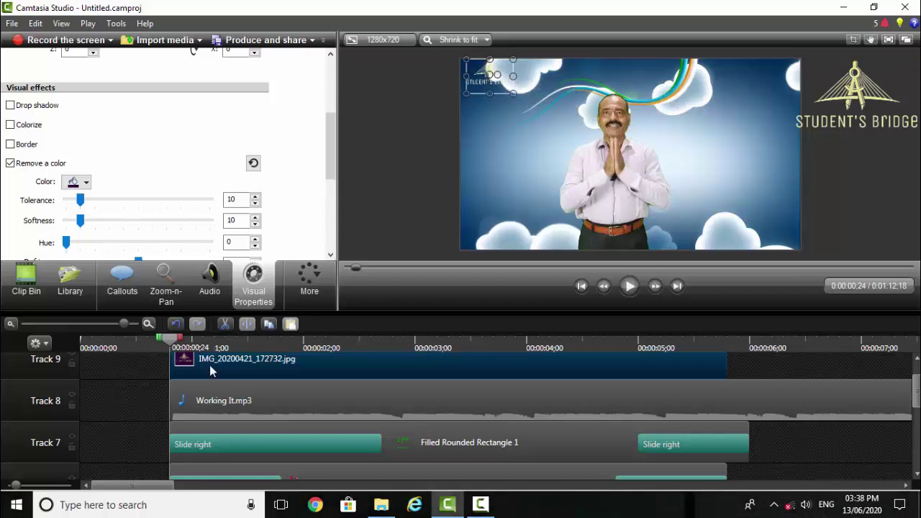
click(154, 404)
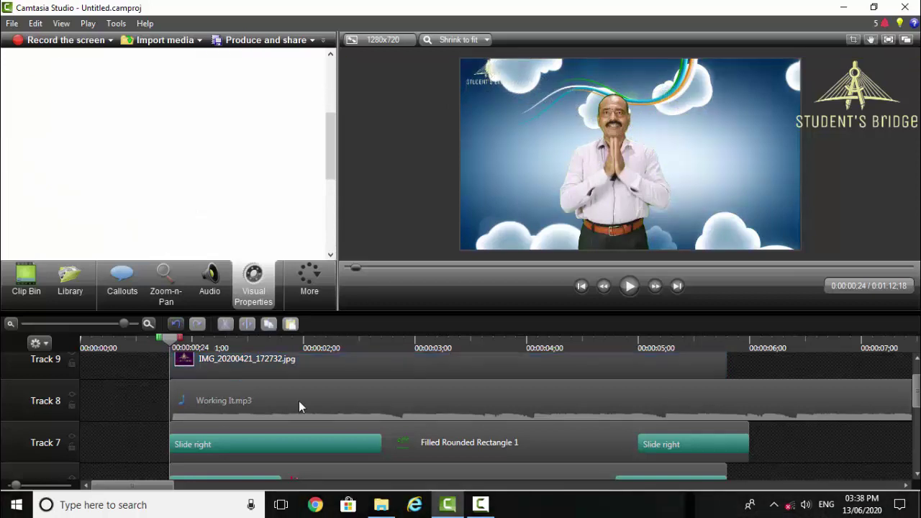
Step: Add the Strips transition to both ends of the logo clip IMG_20200421_172732.jpg
scroll(298, 401, up, 1)
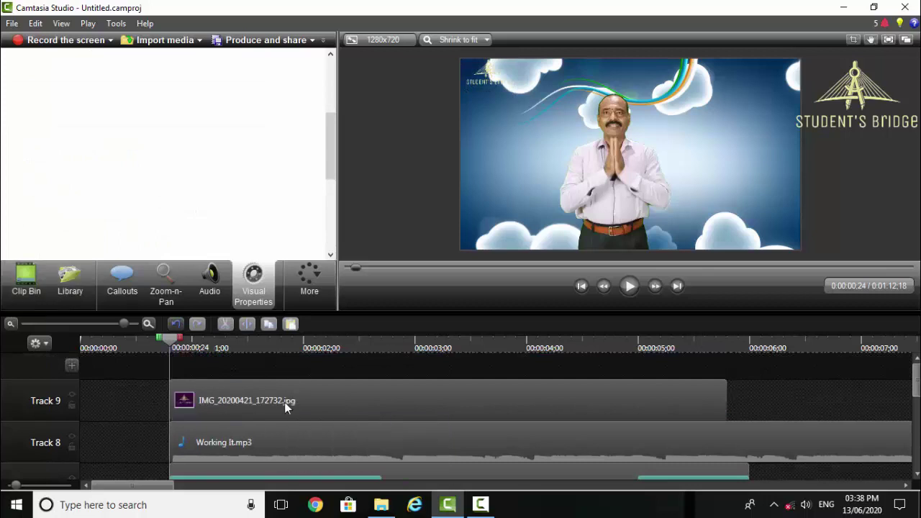
click(300, 396)
click(316, 274)
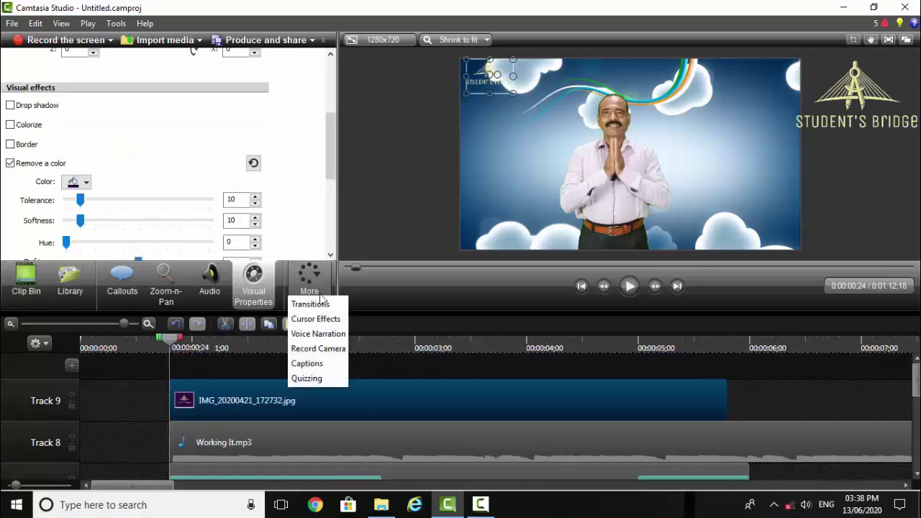
click(310, 303)
right_click(57, 191)
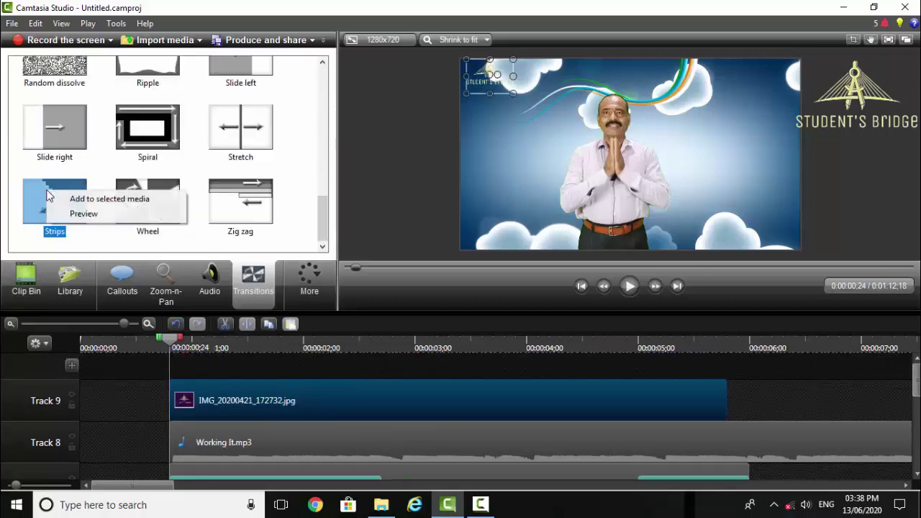
click(107, 197)
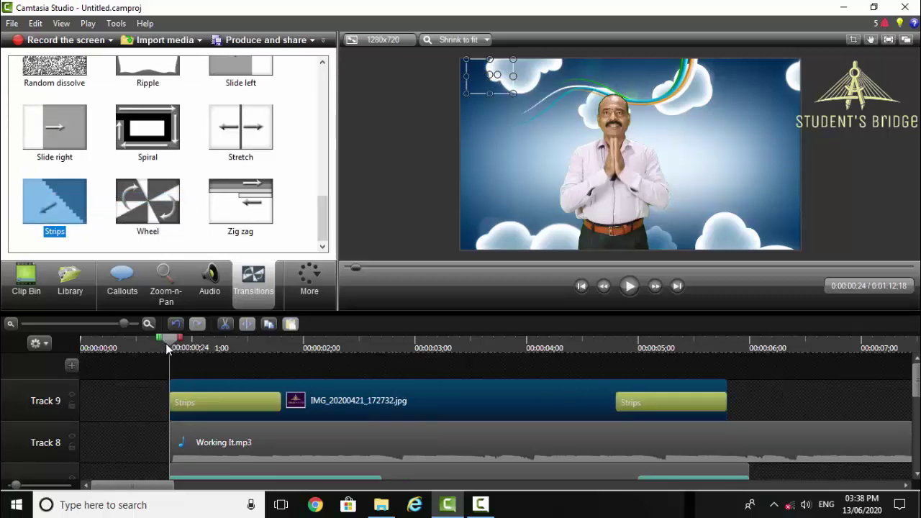
Step: Play the timeline from 0:00:00;24 to check the logo overlay and its opening Strips transition
key(space)
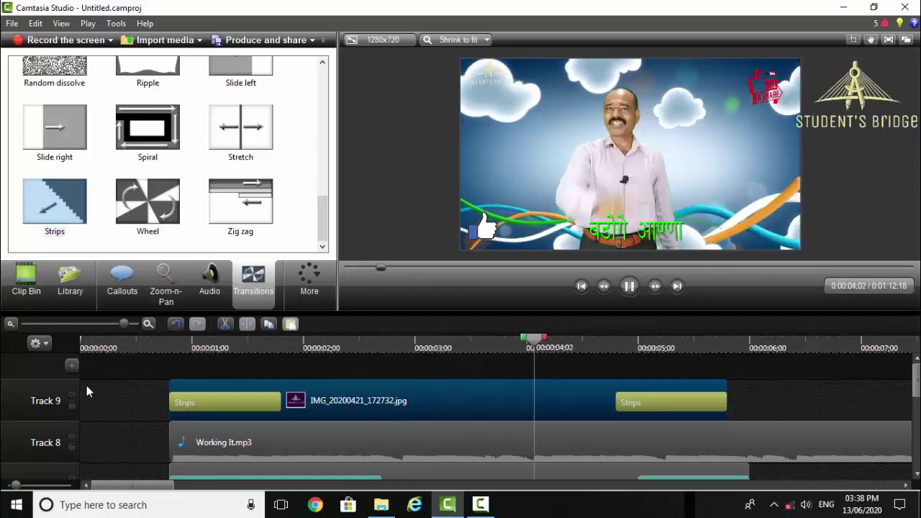
key(space)
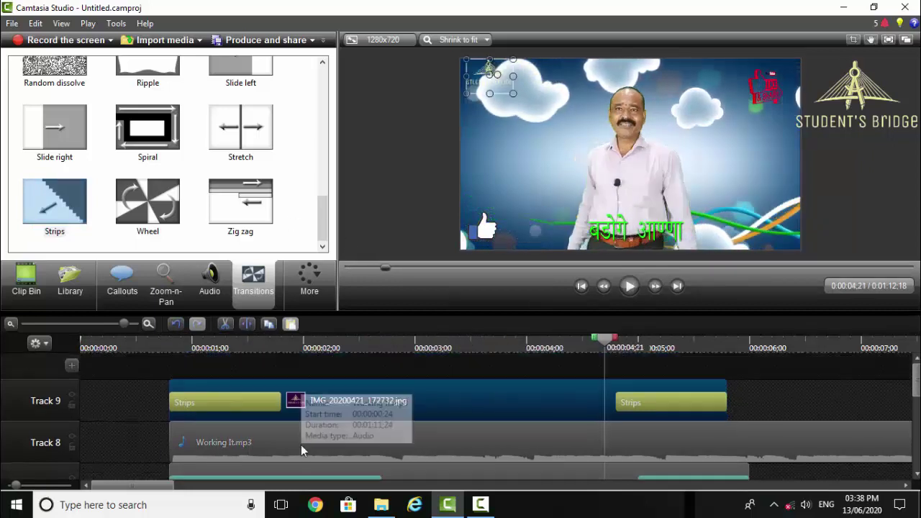
scroll(303, 396, down, 3)
scroll(86, 392, up, 3)
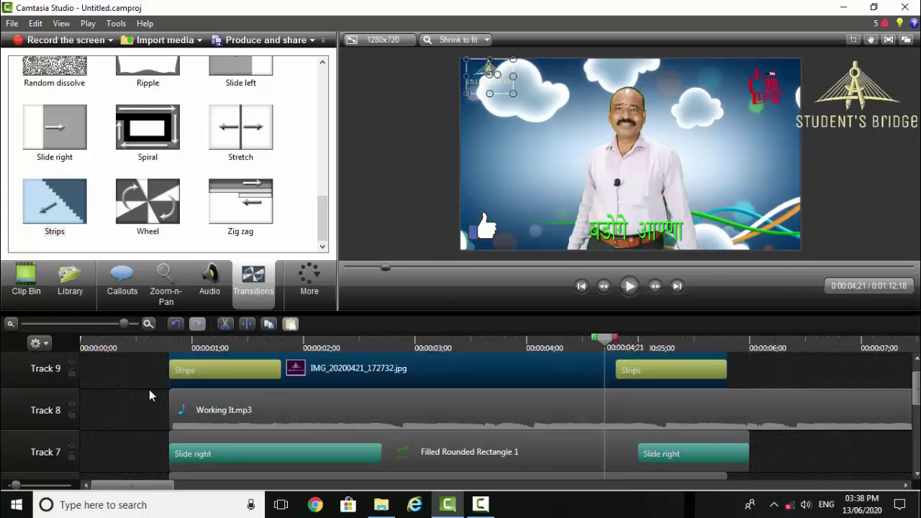
scroll(166, 424, down, 4)
scroll(227, 464, up, 1)
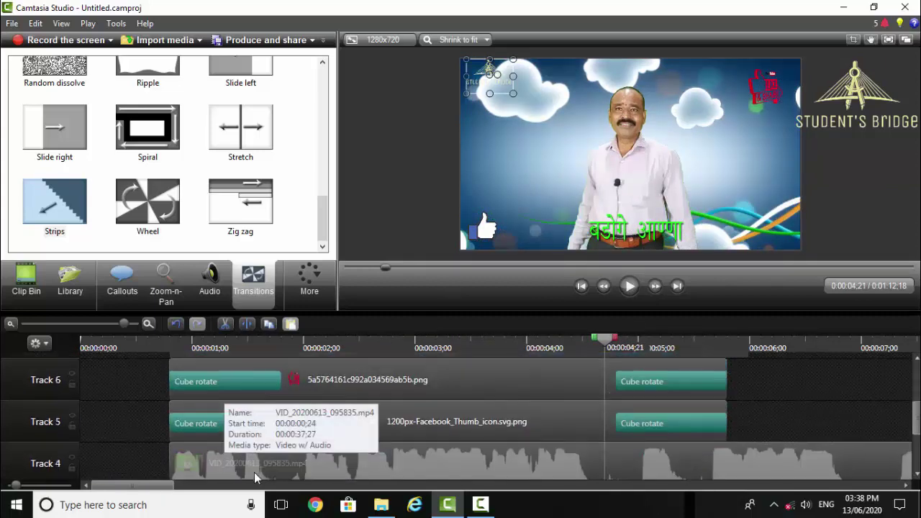
Step: Review the clips on Tracks 4 through 9 one by one, matching each to its element in the video frame
click(256, 475)
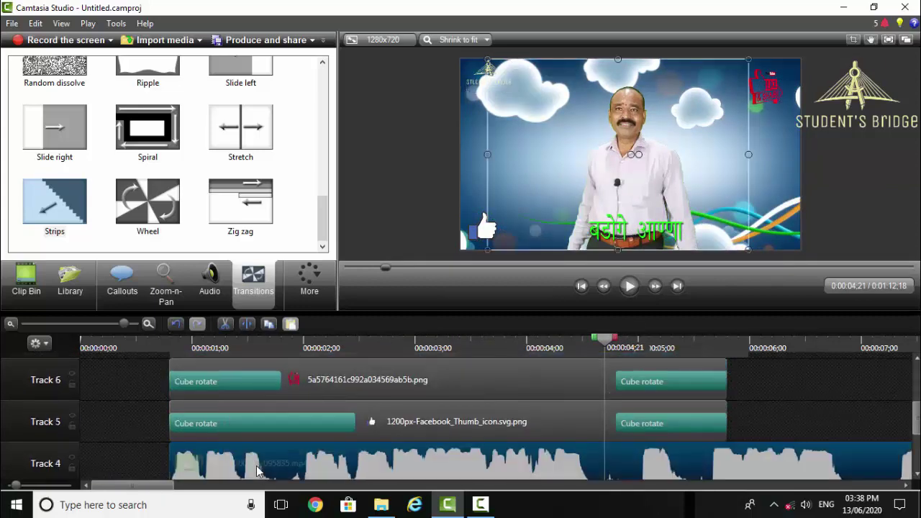
click(431, 417)
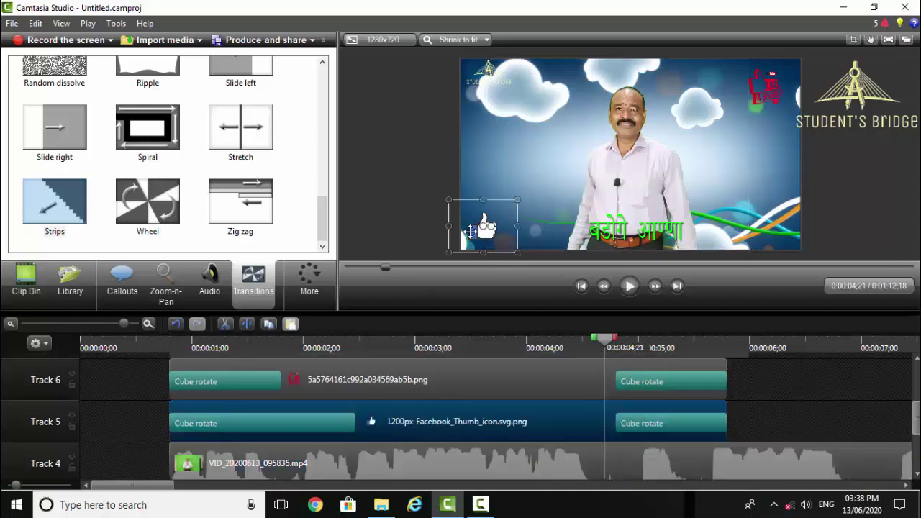
click(372, 389)
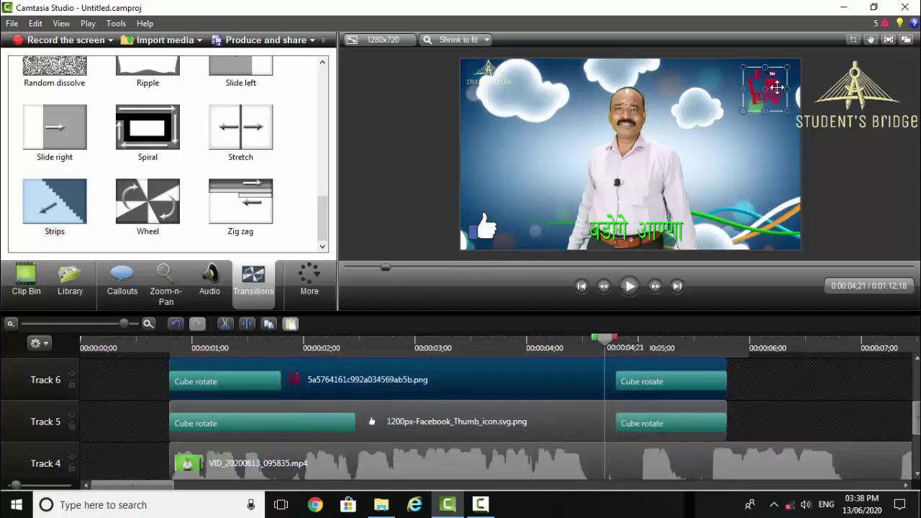
scroll(374, 438, up, 2)
click(421, 439)
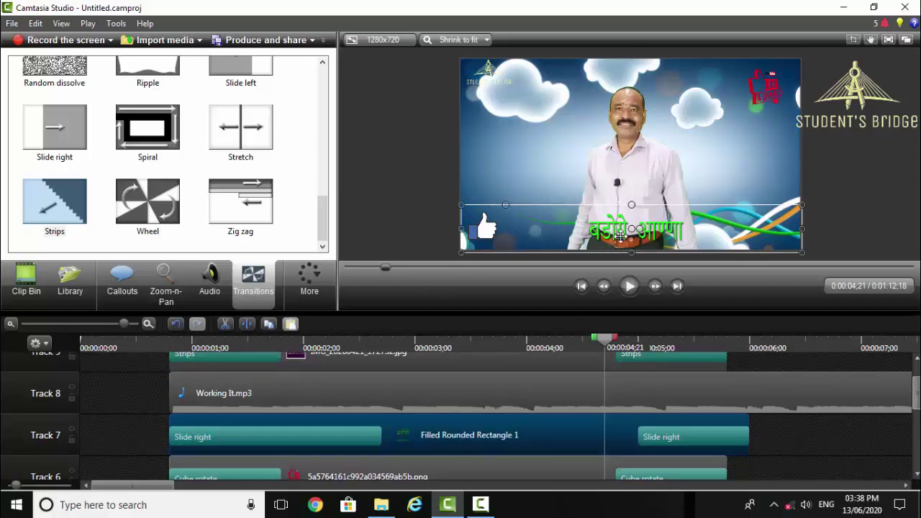
click(320, 396)
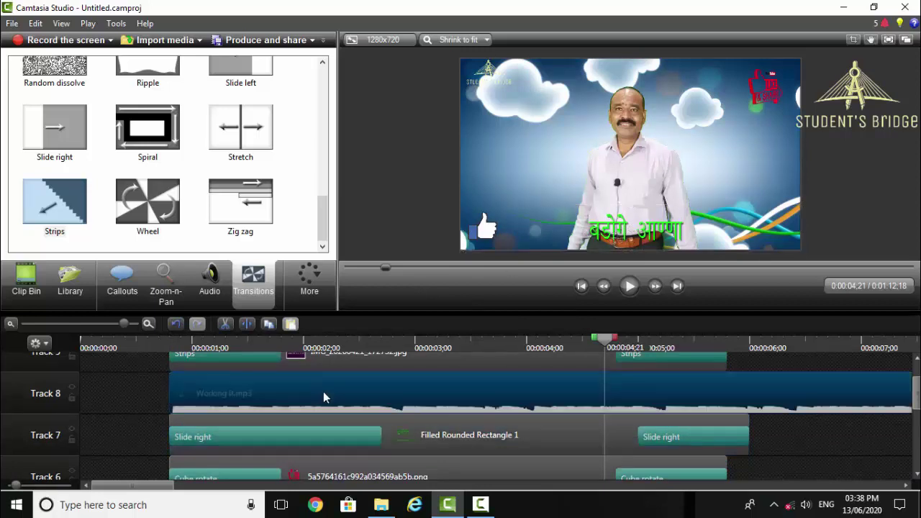
scroll(324, 397, up, 1)
click(362, 392)
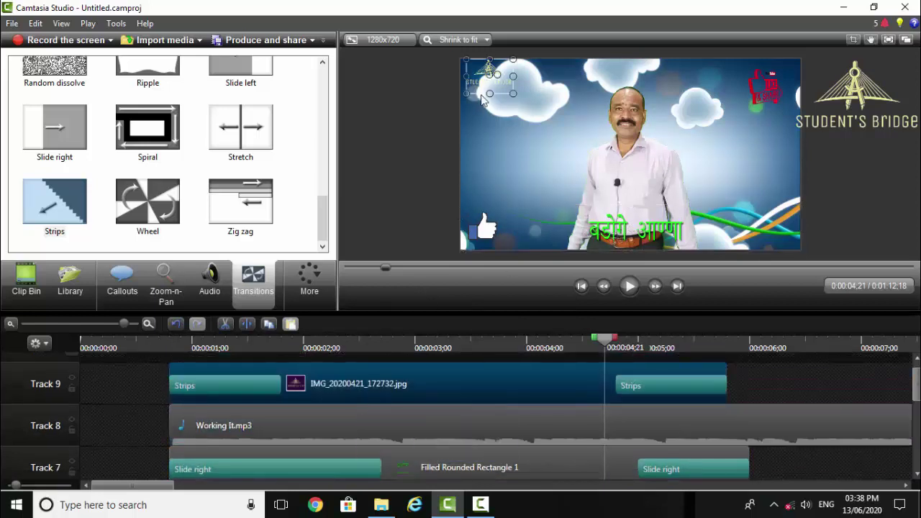
click(362, 385)
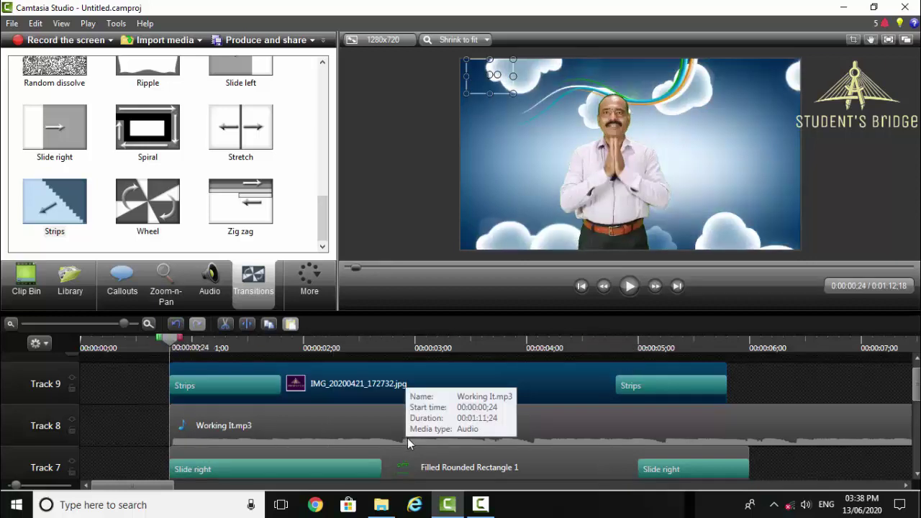
Step: Select the timeline range from 0:00:00;00 to 0:00:06;00 across all tracks
scroll(391, 436, down, 2)
scroll(63, 384, up, 4)
key(ctrl+Home)
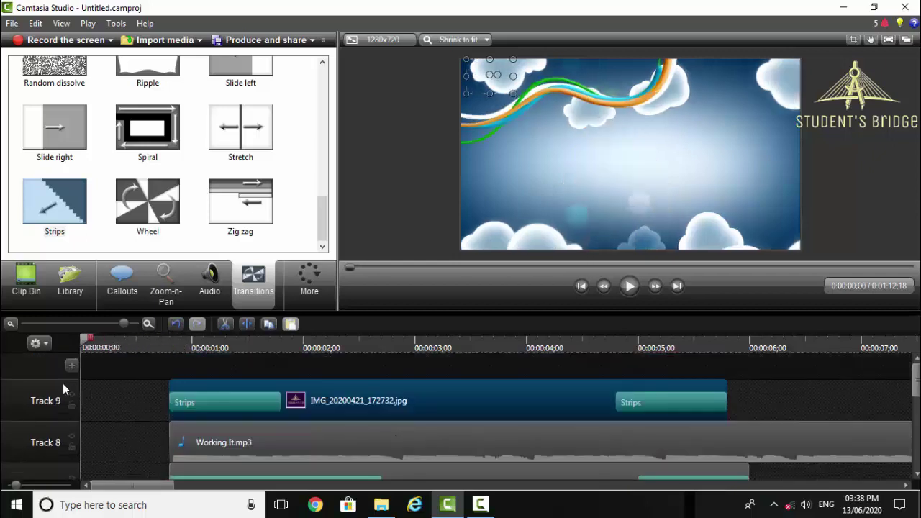
key(space)
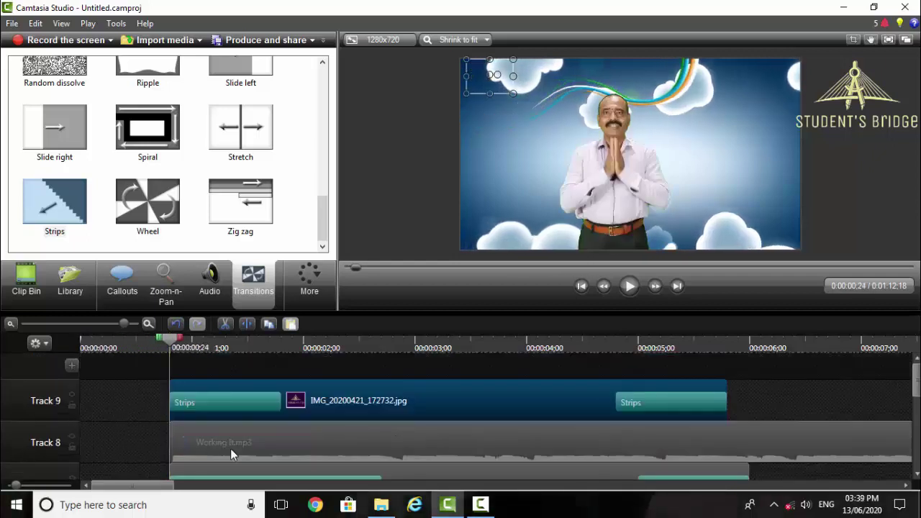
drag(82, 342, 764, 428)
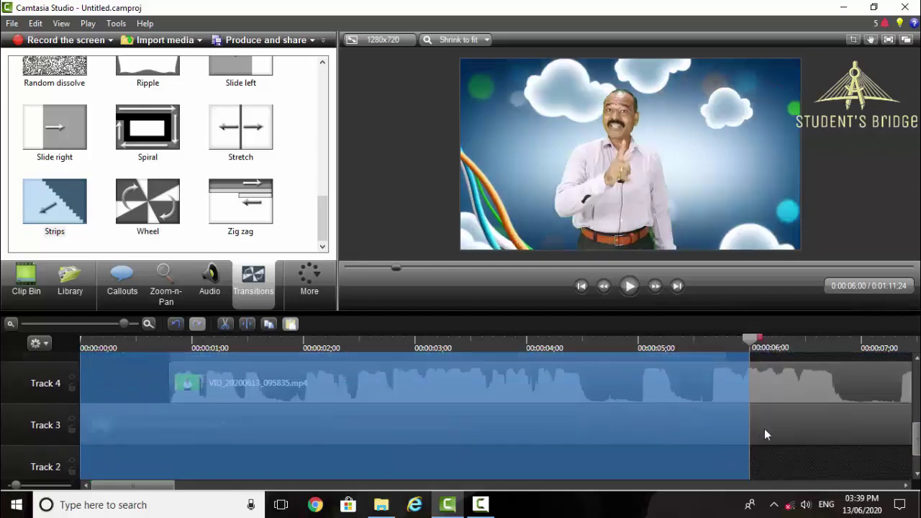
Step: Produce only the selected timeline range, using the MP4 only (up to 1080p) preset
click(12, 23)
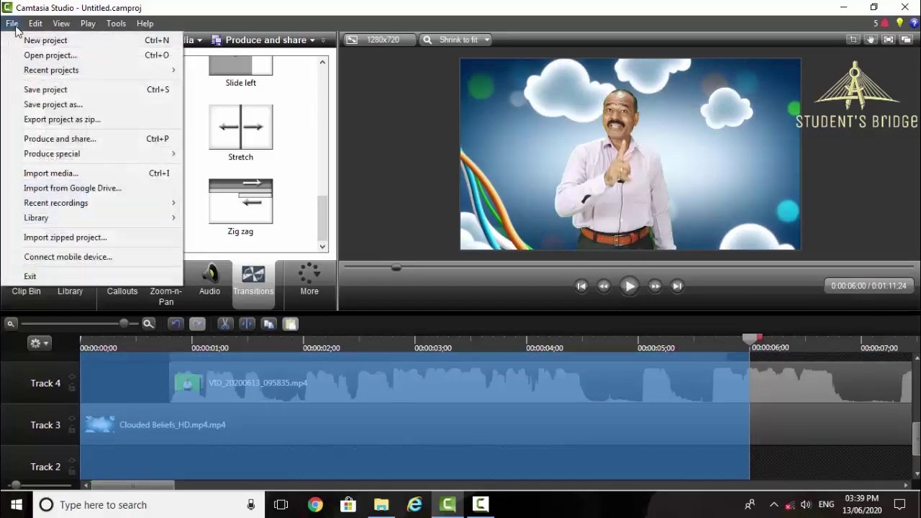
mouse_move(87, 159)
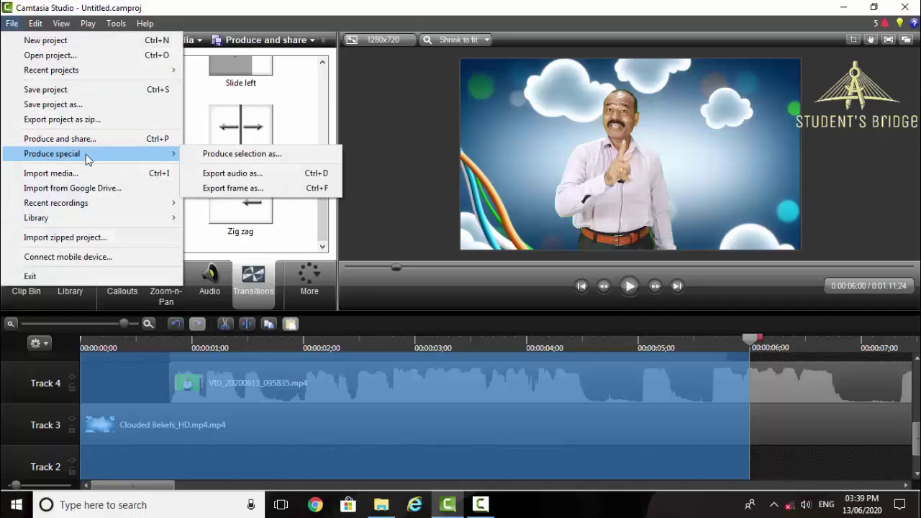
click(262, 160)
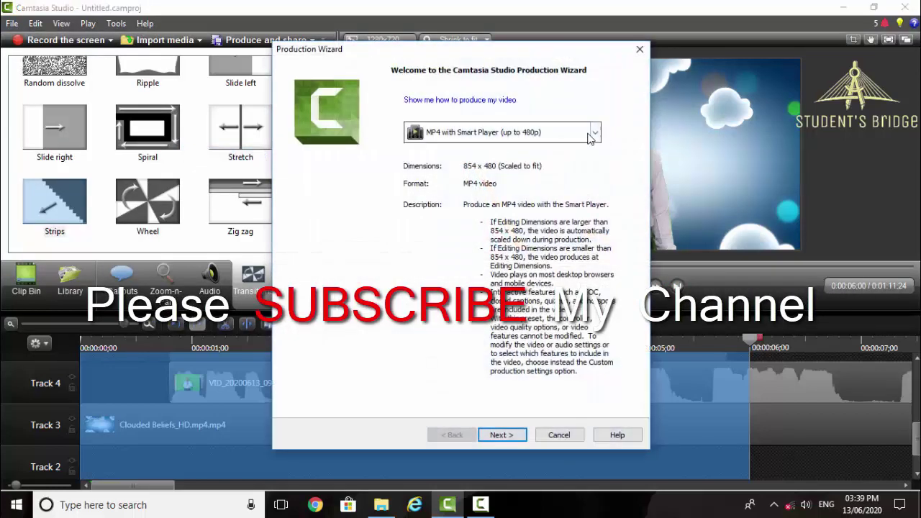
click(590, 135)
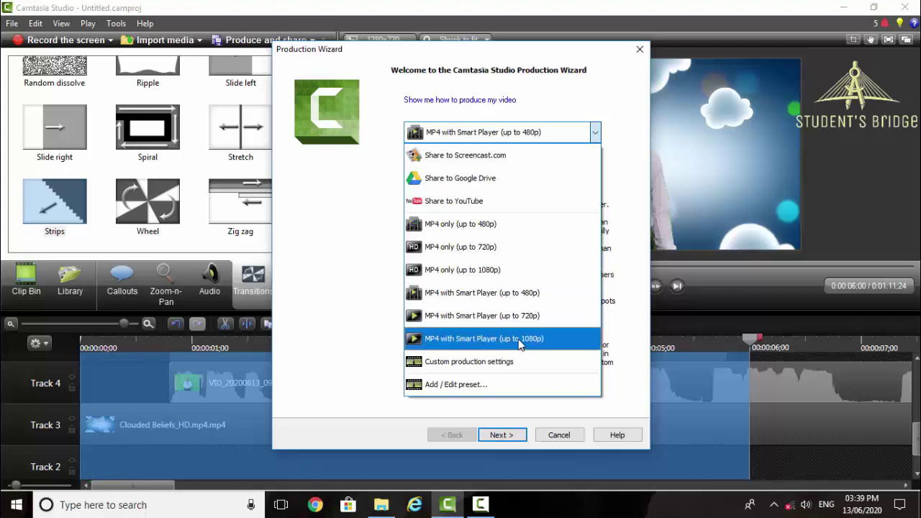
click(475, 271)
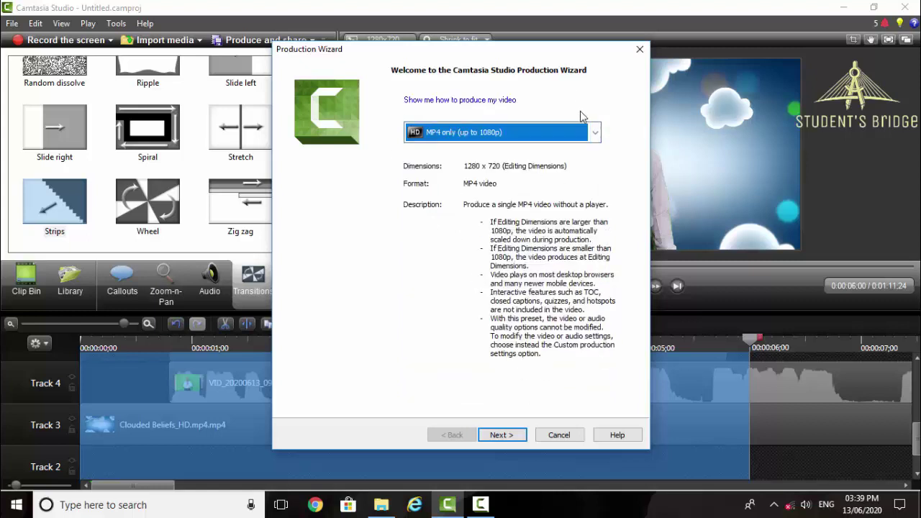
click(512, 435)
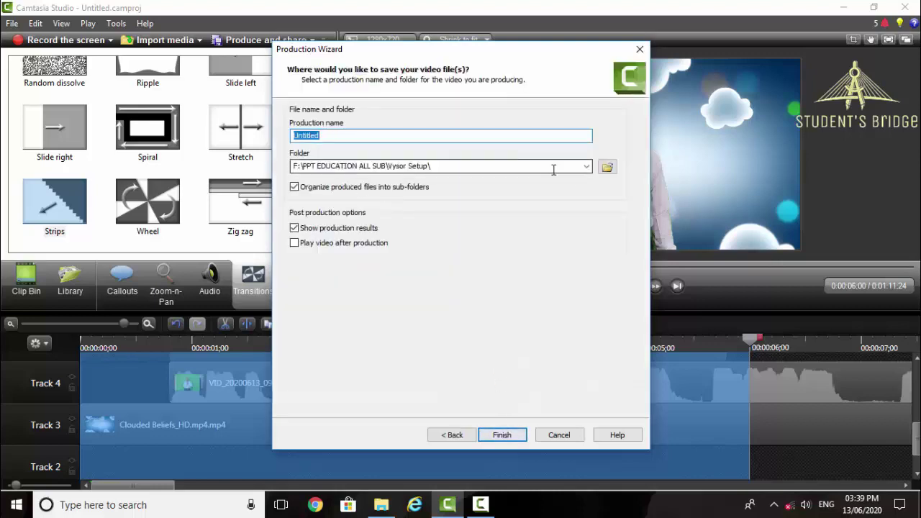
Step: Browse to drive F: to find a save folder for the produced video
click(606, 166)
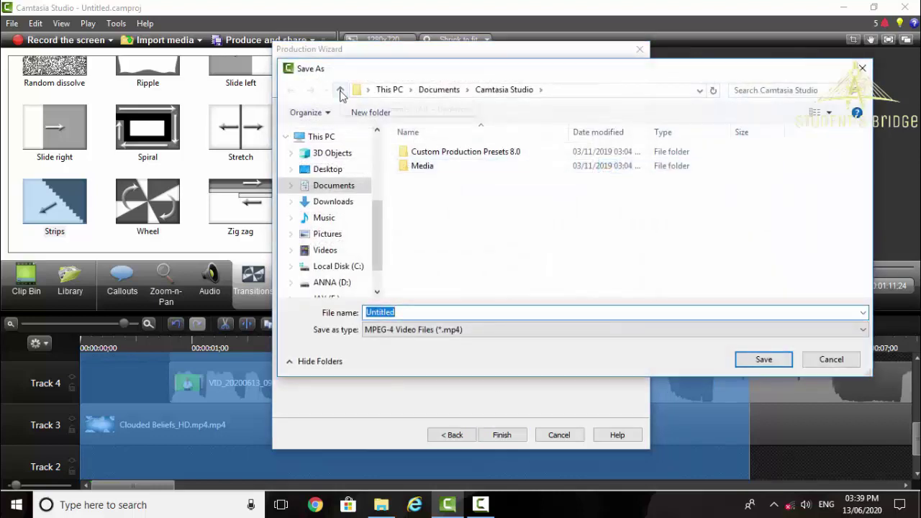
click(341, 92)
click(332, 282)
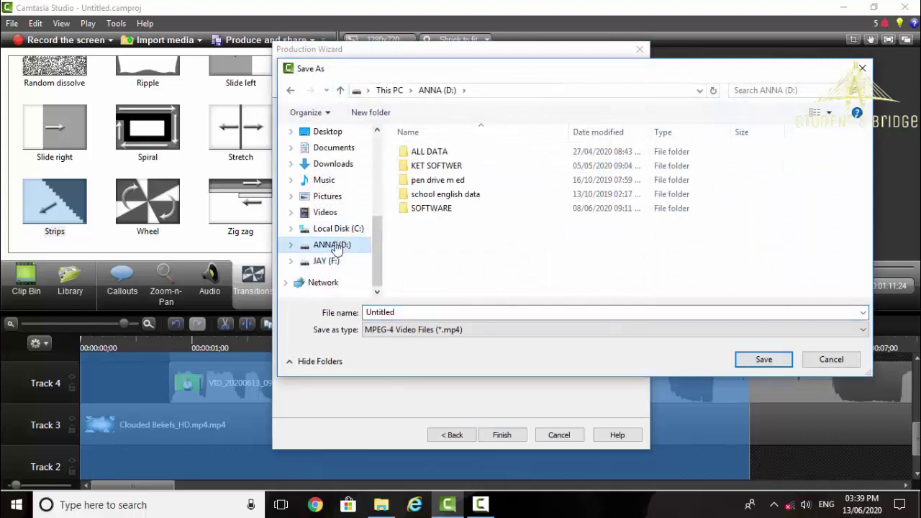
click(326, 261)
scroll(456, 282, down, 3)
click(464, 292)
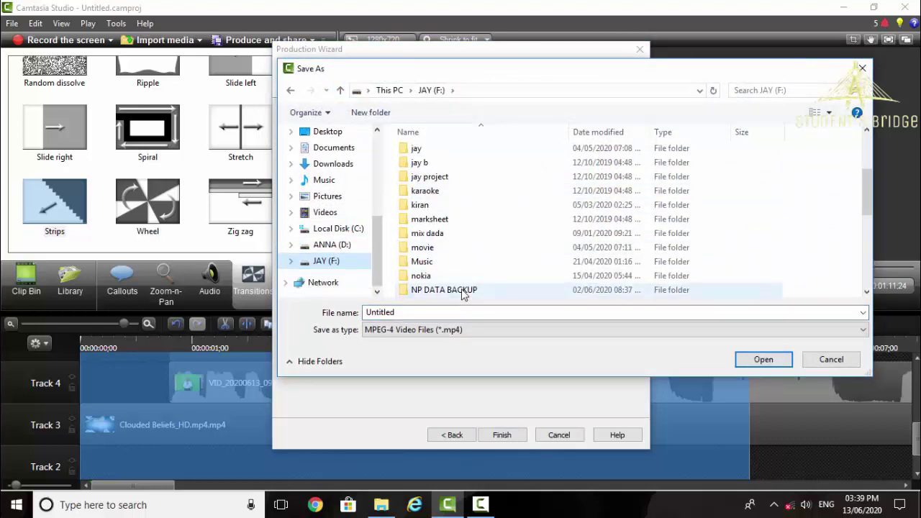
double_click(464, 291)
click(321, 262)
scroll(469, 216, down, 5)
Step: Save the production as Untitled in PPT EDUCATION ALL SUB\My Criyatuvity Sinces & Tecnology\Baground Change and render it
double_click(469, 186)
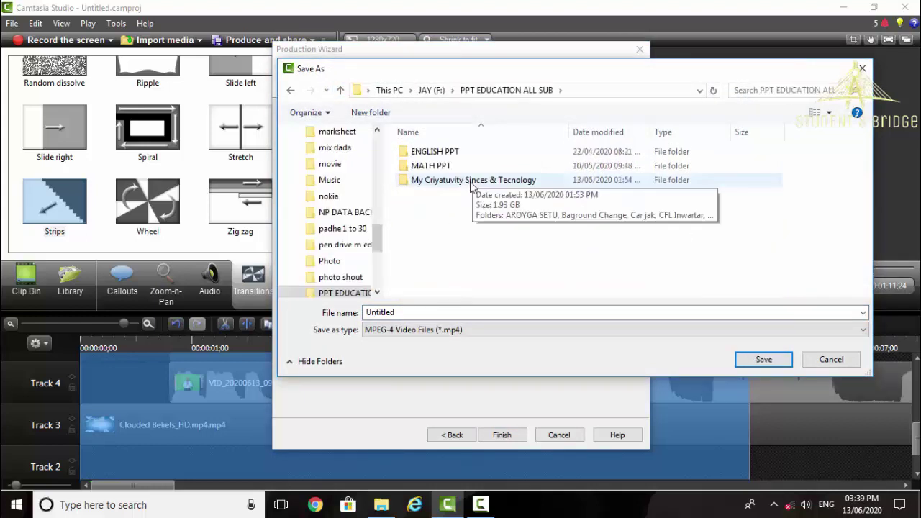
double_click(475, 182)
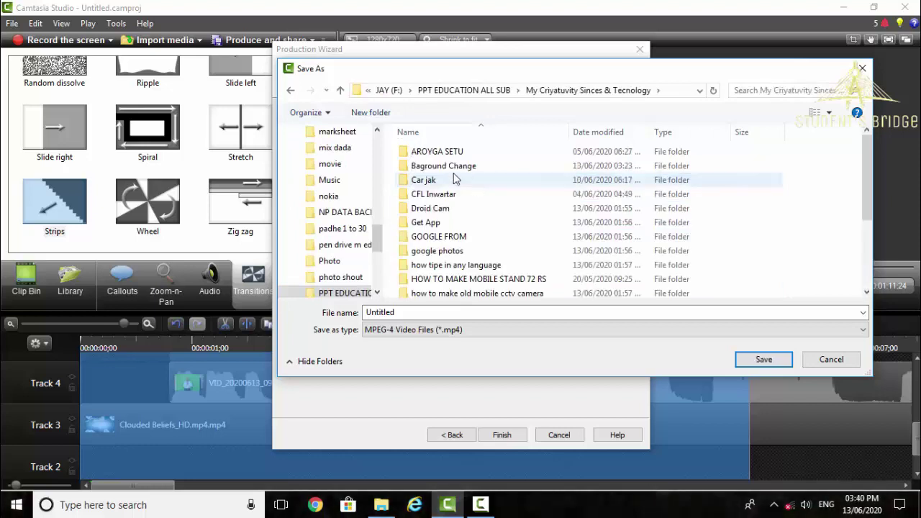
double_click(442, 166)
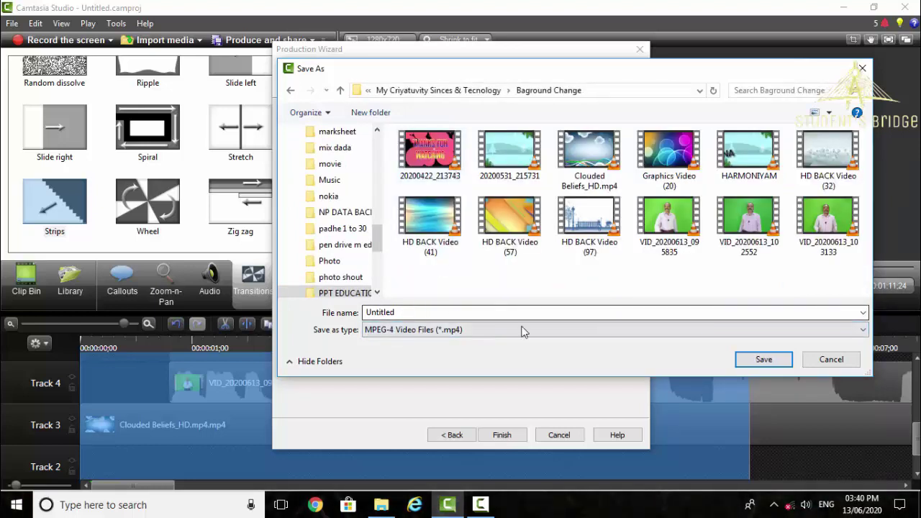
click(761, 360)
click(501, 434)
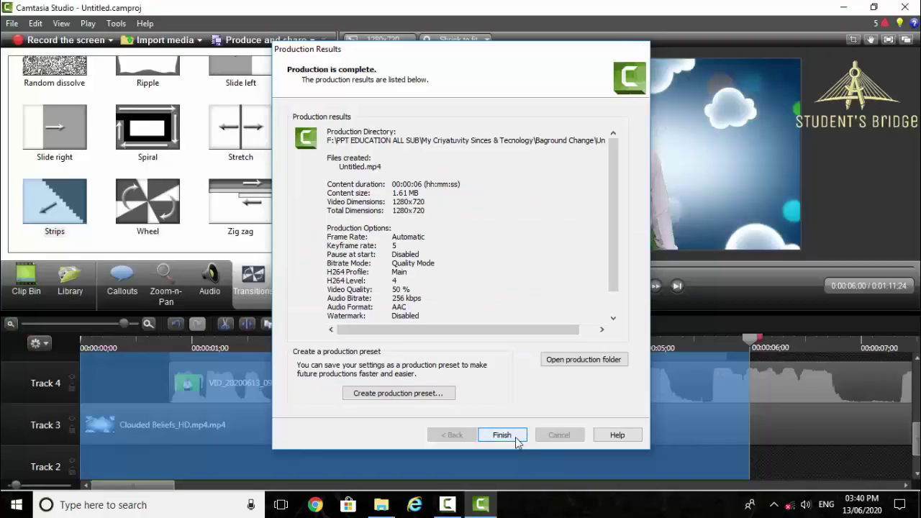
Step: Close the production results and switch to the Baground Change folder in File Explorer
click(503, 492)
click(481, 505)
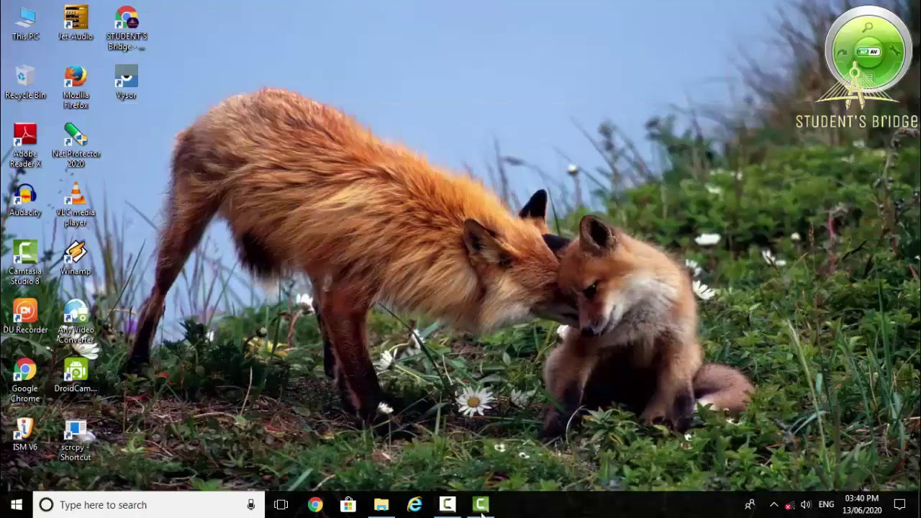
click(382, 505)
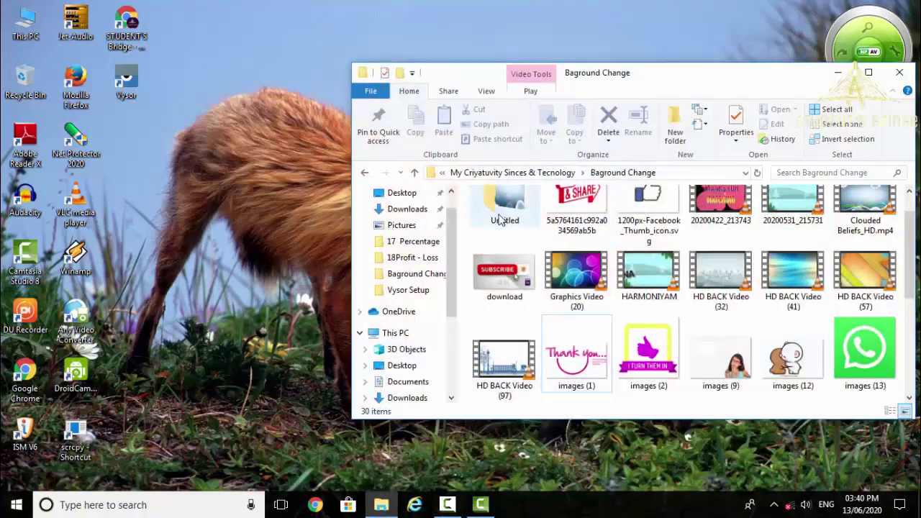